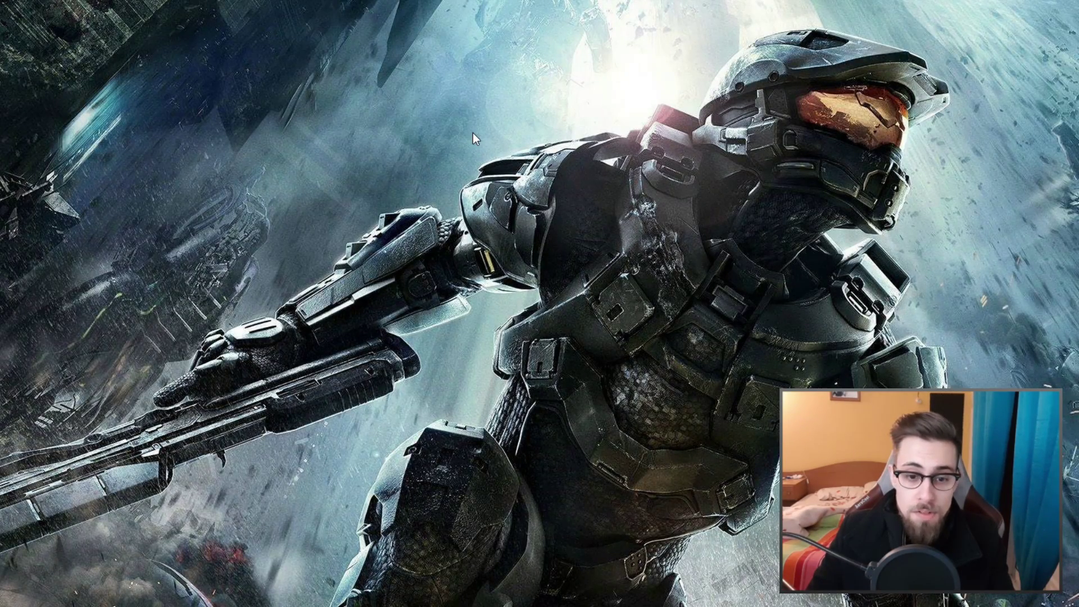
# Step: Open AMD Radeon Software from the desktop and go to the GPU performance tuning settings
pyautogui.rightClick(454, 136)
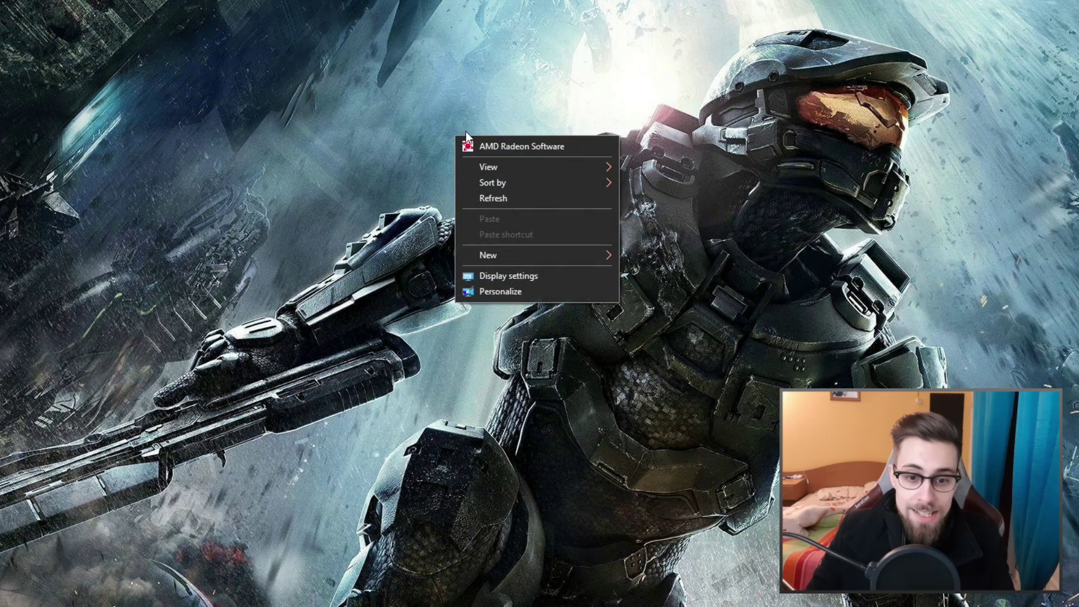
pyautogui.click(501, 147)
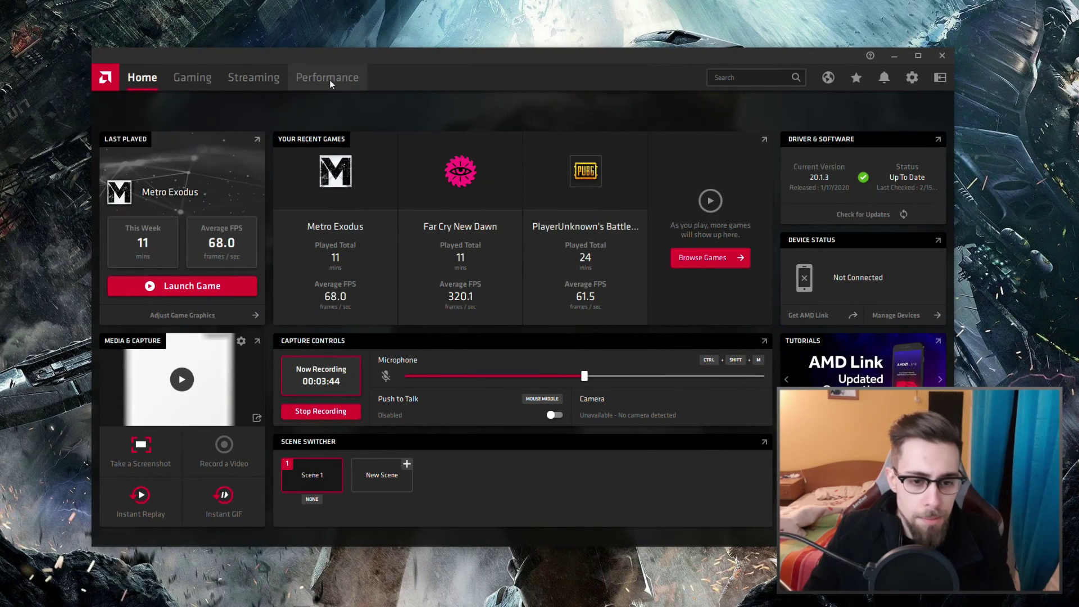
pyautogui.click(329, 79)
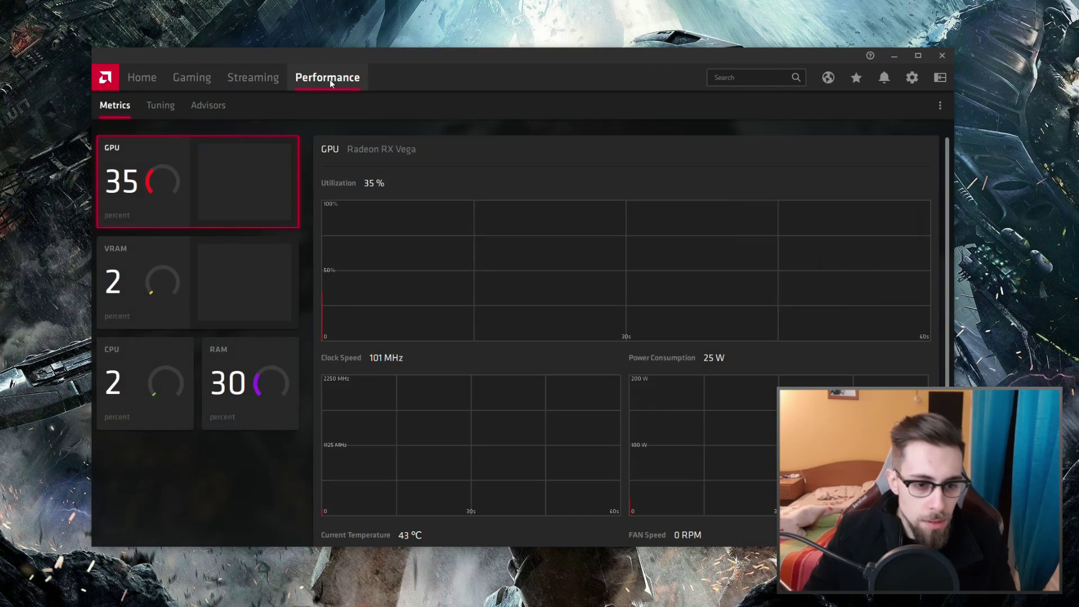
pyautogui.click(166, 112)
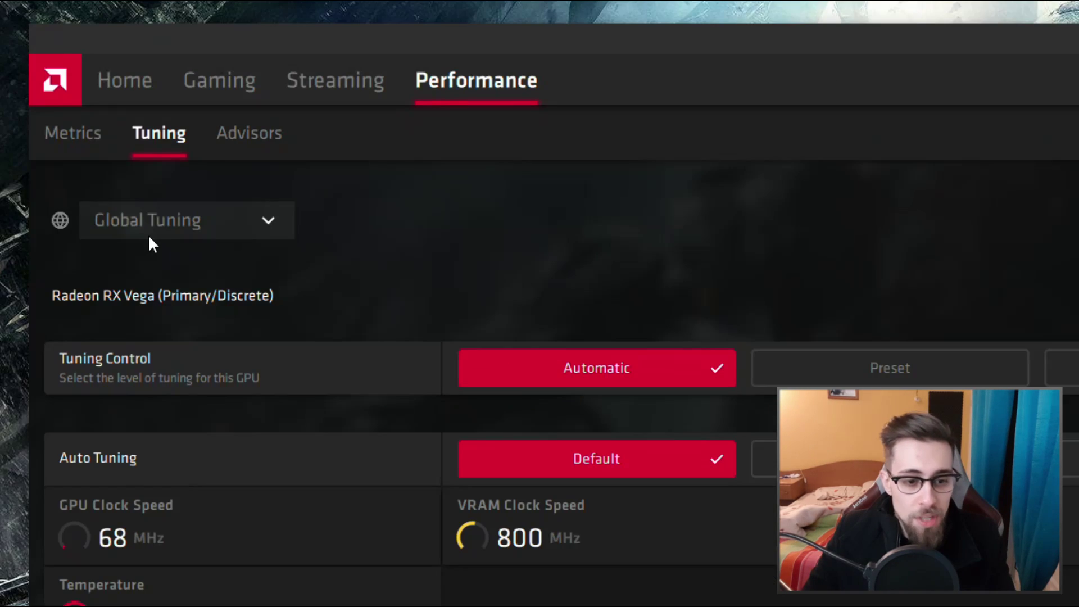
pyautogui.click(253, 225)
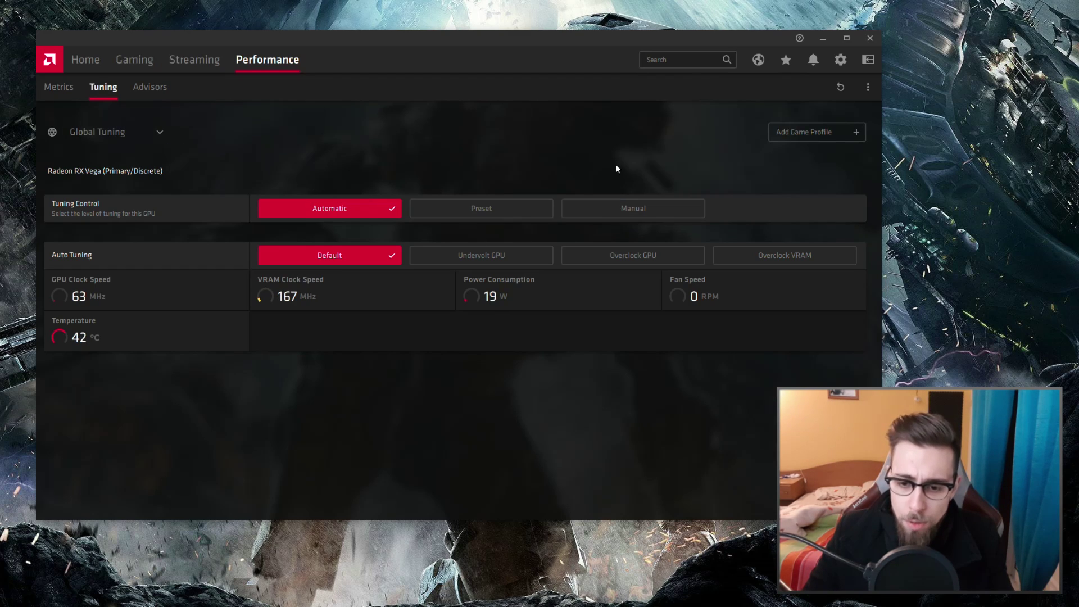
# Step: Switch the tuning control to Manual and enable GPU tuning, VRAM tuning and power tuning
pyautogui.click(632, 206)
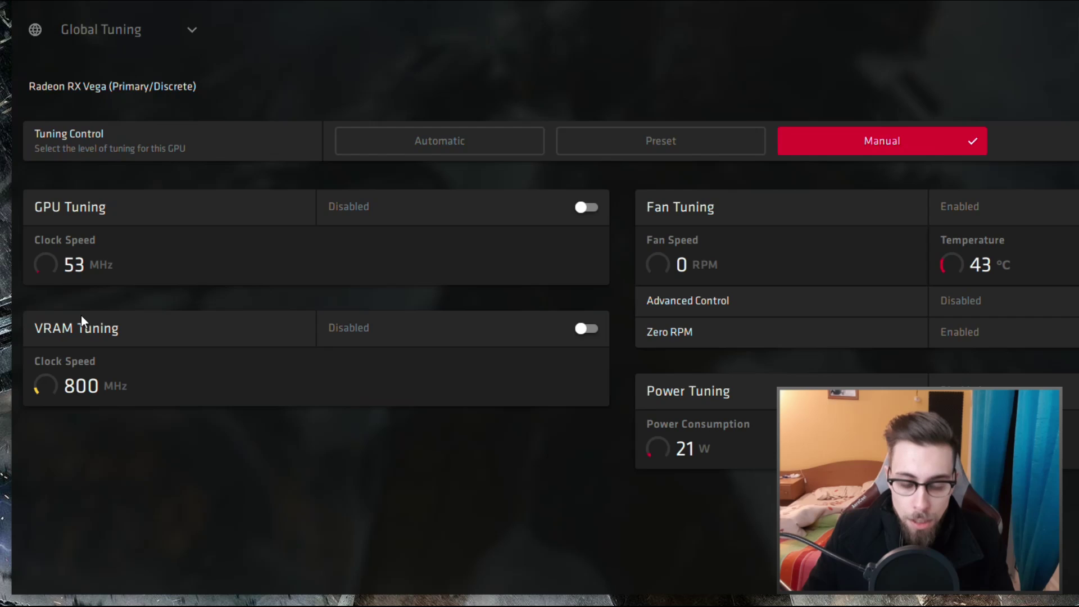
pyautogui.click(587, 207)
pyautogui.click(587, 433)
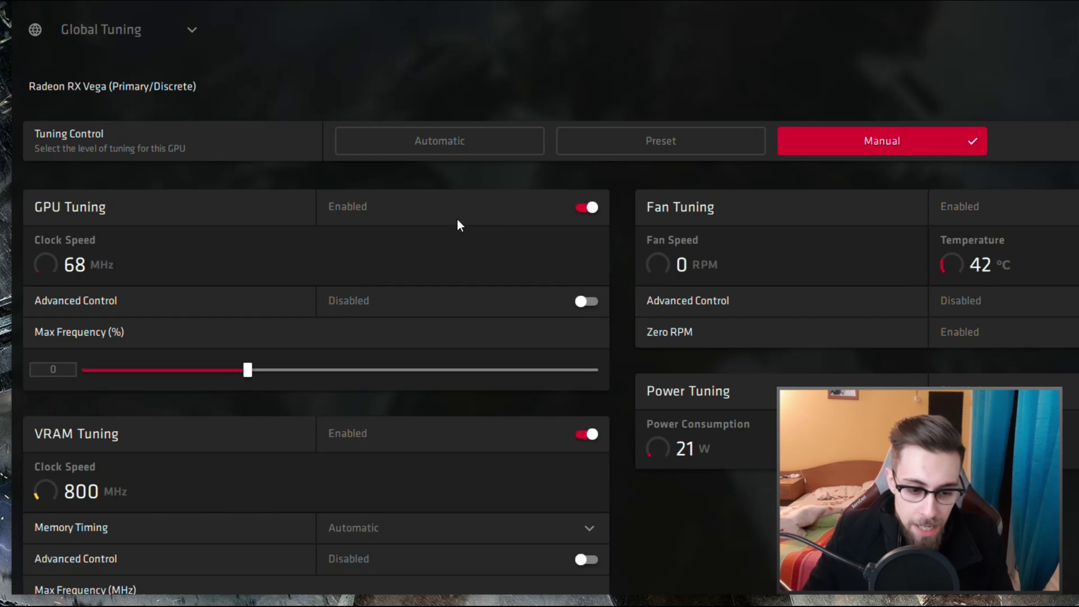
pyautogui.scroll(-1, 454, 201)
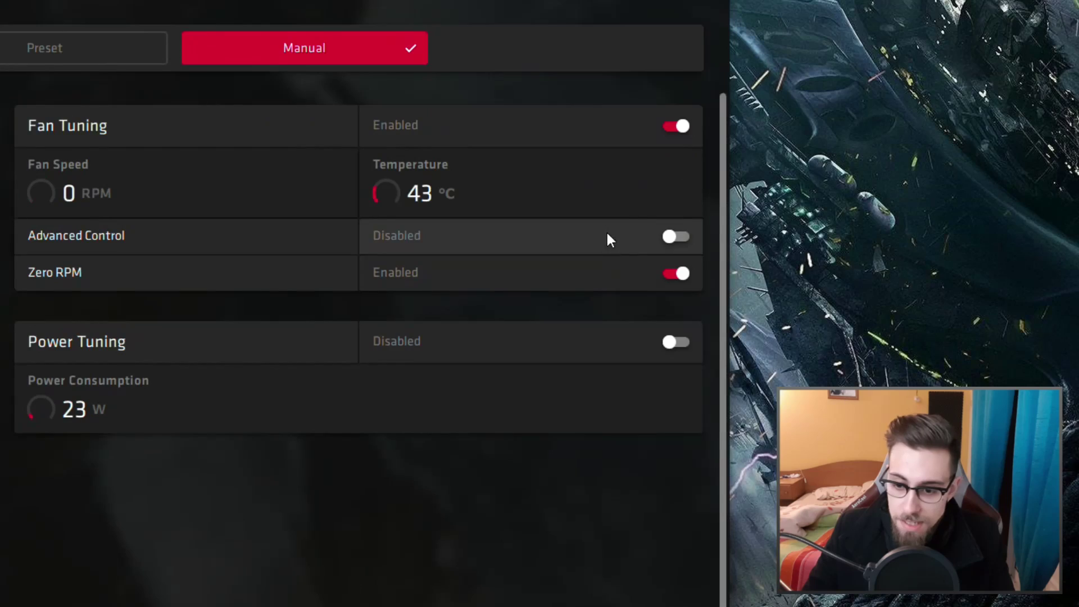
pyautogui.click(678, 342)
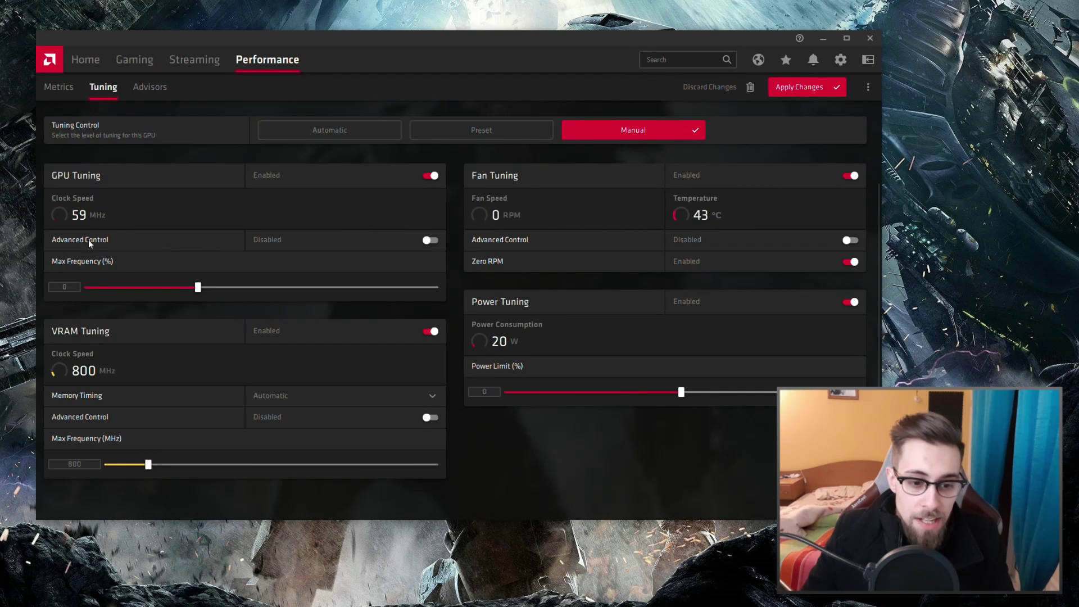
# Step: Enable Advanced Control for both GPU tuning and VRAM tuning
pyautogui.click(431, 241)
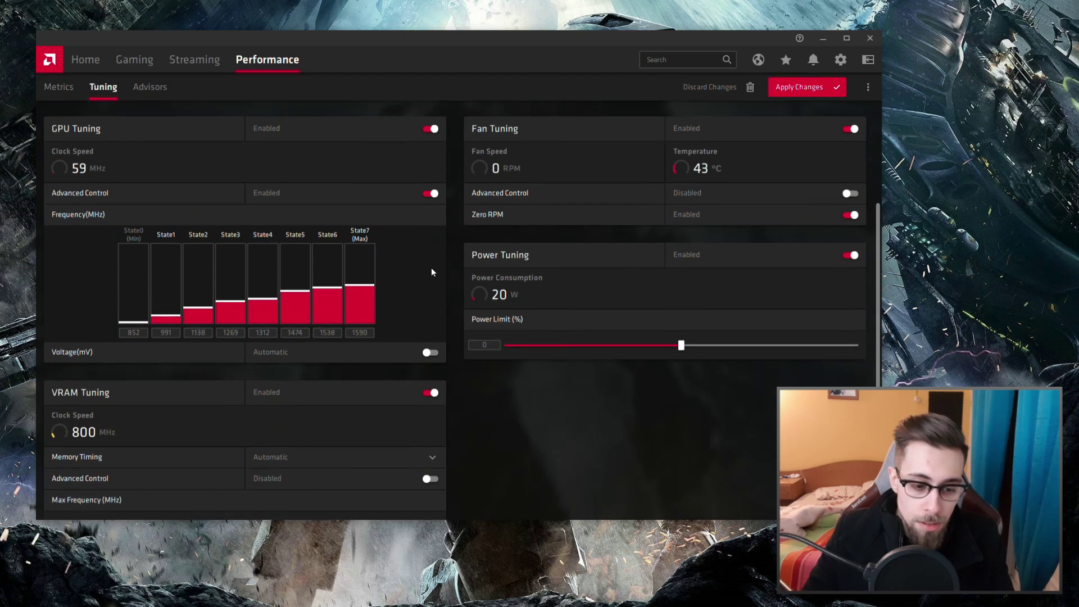
pyautogui.scroll(-2, 431, 267)
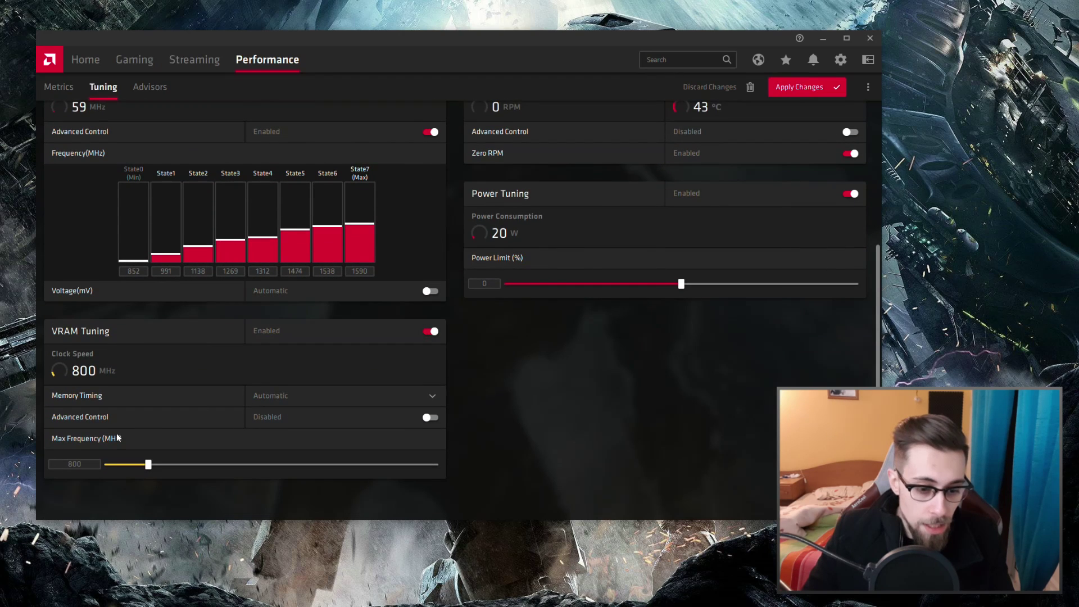
pyautogui.click(428, 419)
pyautogui.scroll(-2, 508, 390)
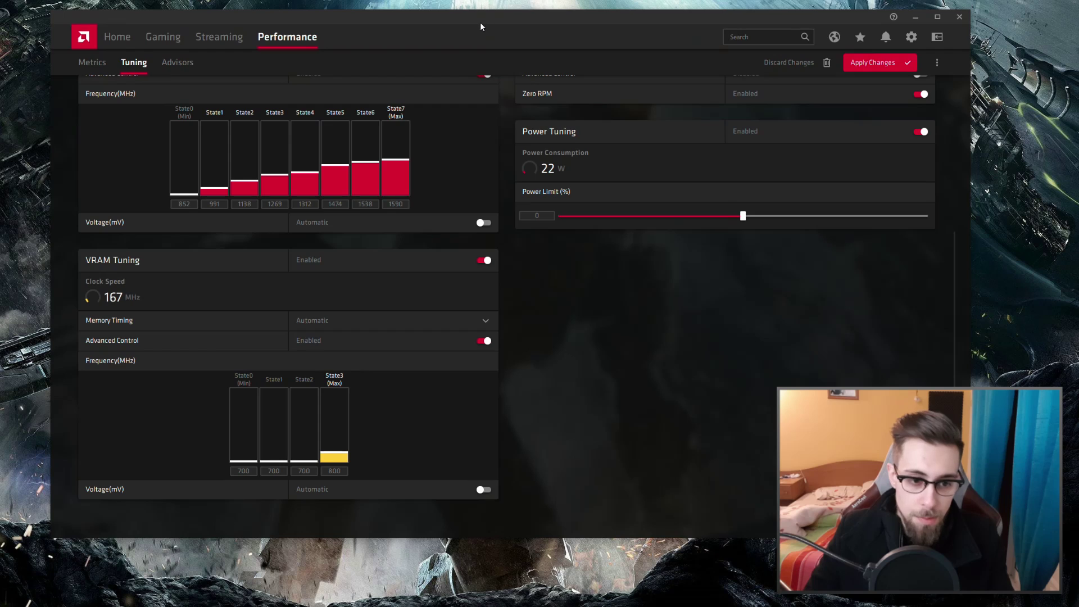
# Step: Raise the power limit to 50% and apply the tuning changes
pyautogui.moveTo(480, 21); pyautogui.dragTo(437, 22)
pyautogui.scroll(5, 401, 262)
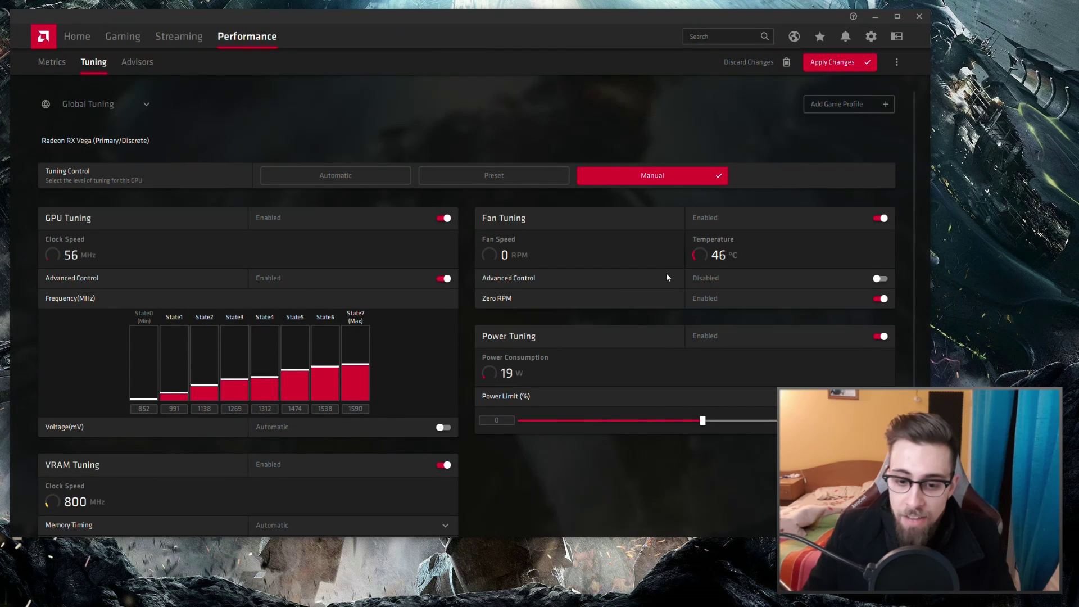
pyautogui.scroll(-3, 658, 281)
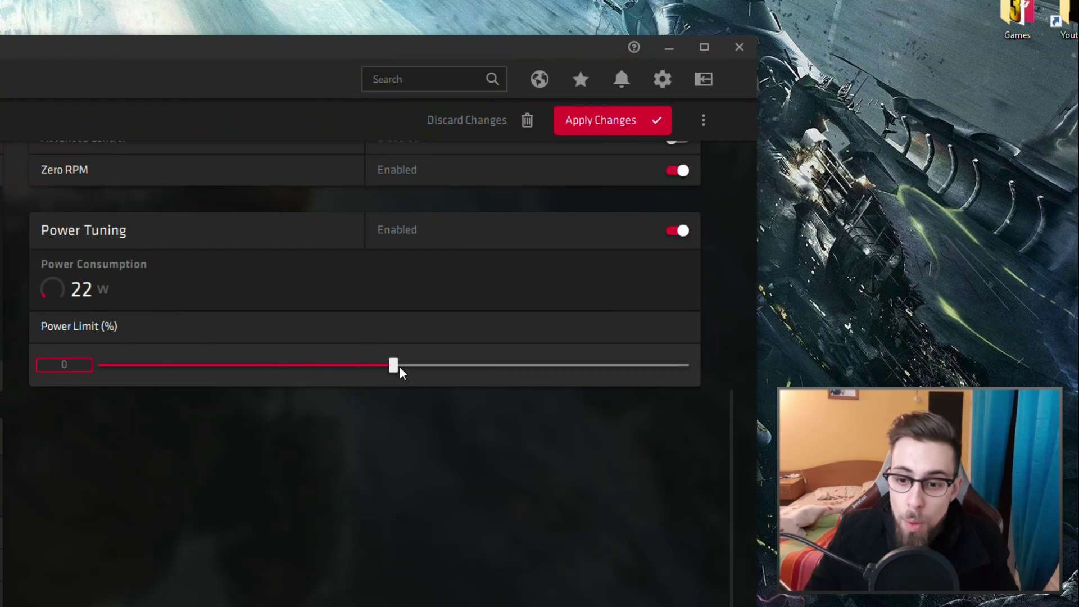
pyautogui.moveTo(393, 368); pyautogui.dragTo(733, 380)
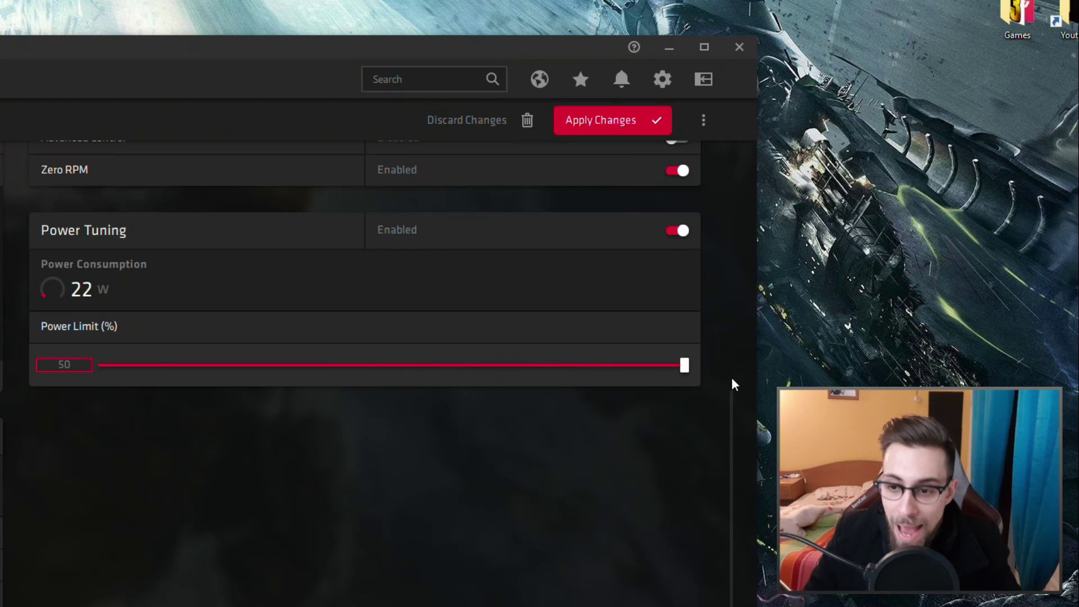
pyautogui.click(626, 118)
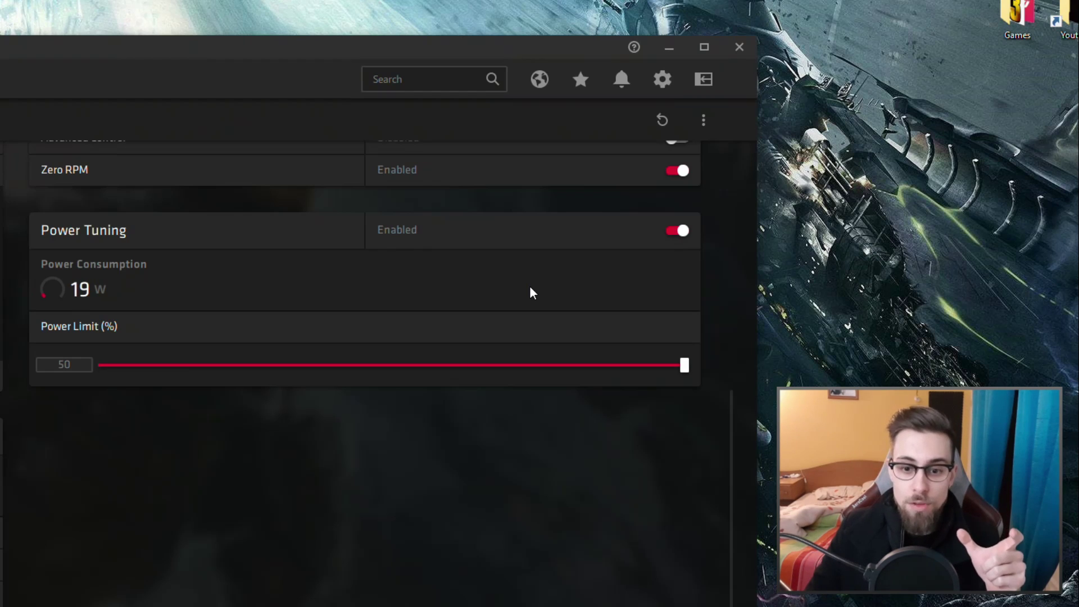
pyautogui.click(84, 366)
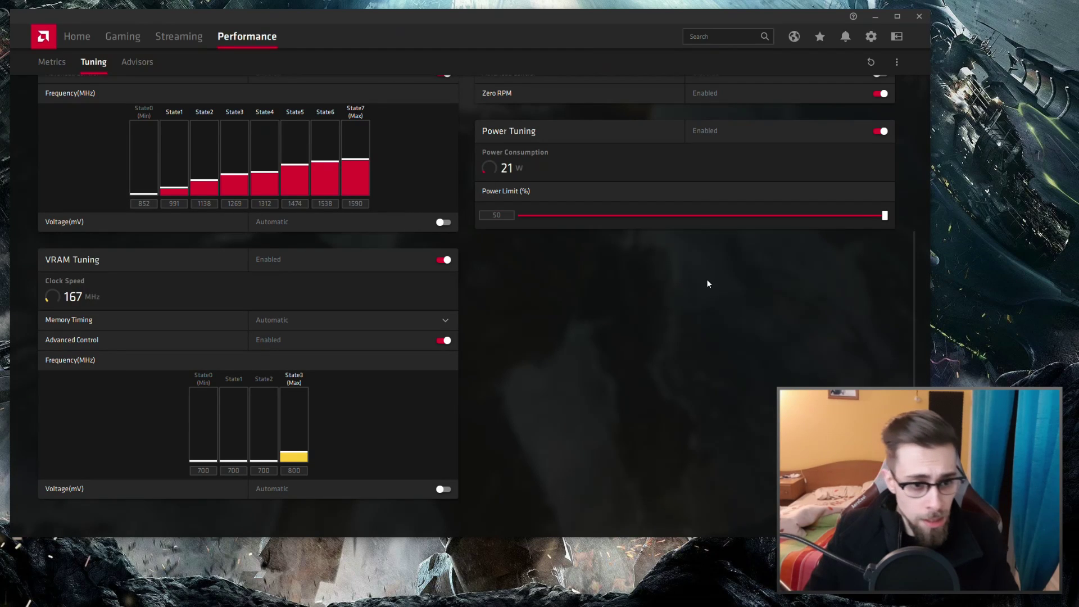
# Step: Switch the GPU voltage control to Manual and set the State7 voltage to 1070 mV
pyautogui.scroll(5, 706, 278)
pyautogui.scroll(-3, 288, 249)
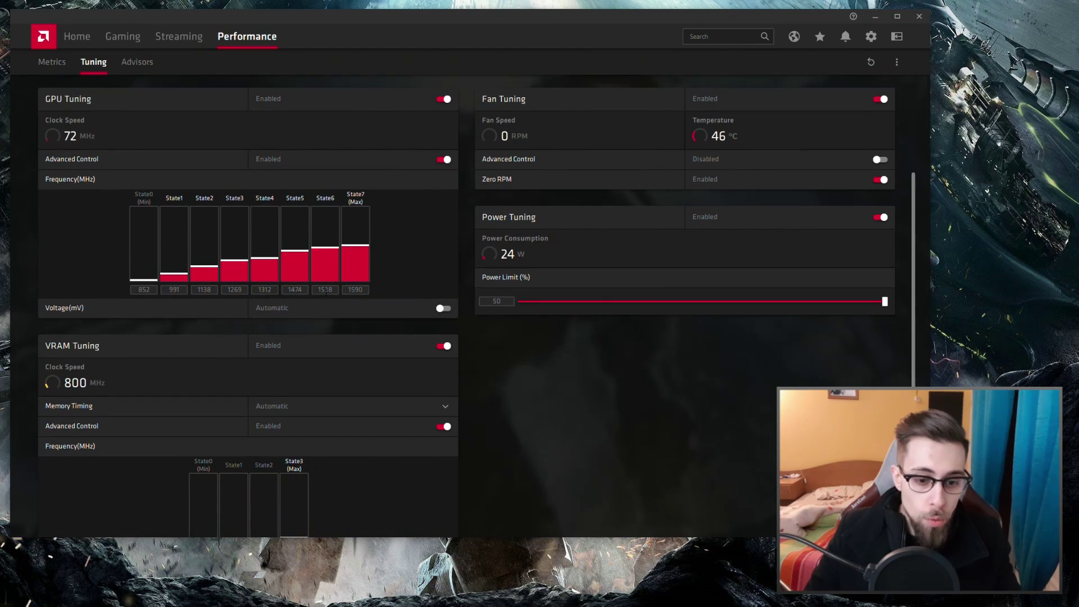
pyautogui.click(445, 308)
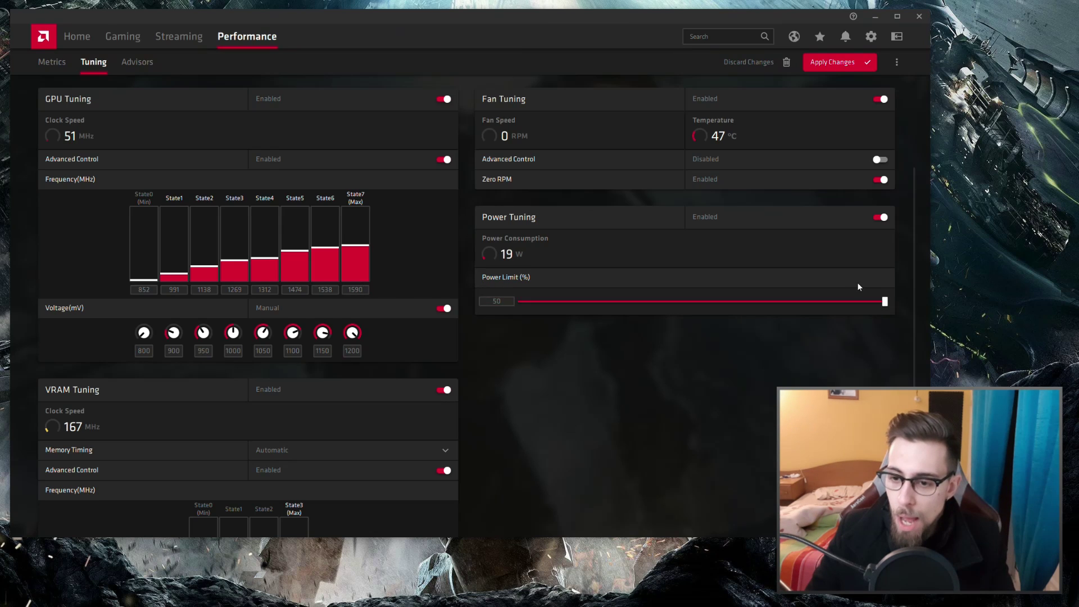
pyautogui.scroll(2, 697, 309)
pyautogui.click(352, 409)
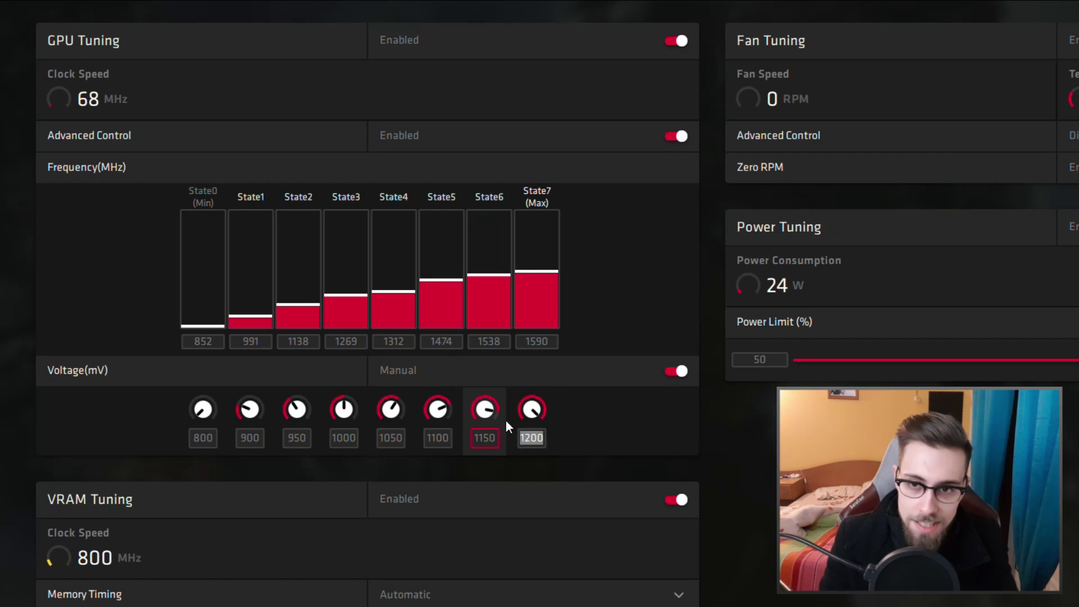
pyautogui.write('1070')
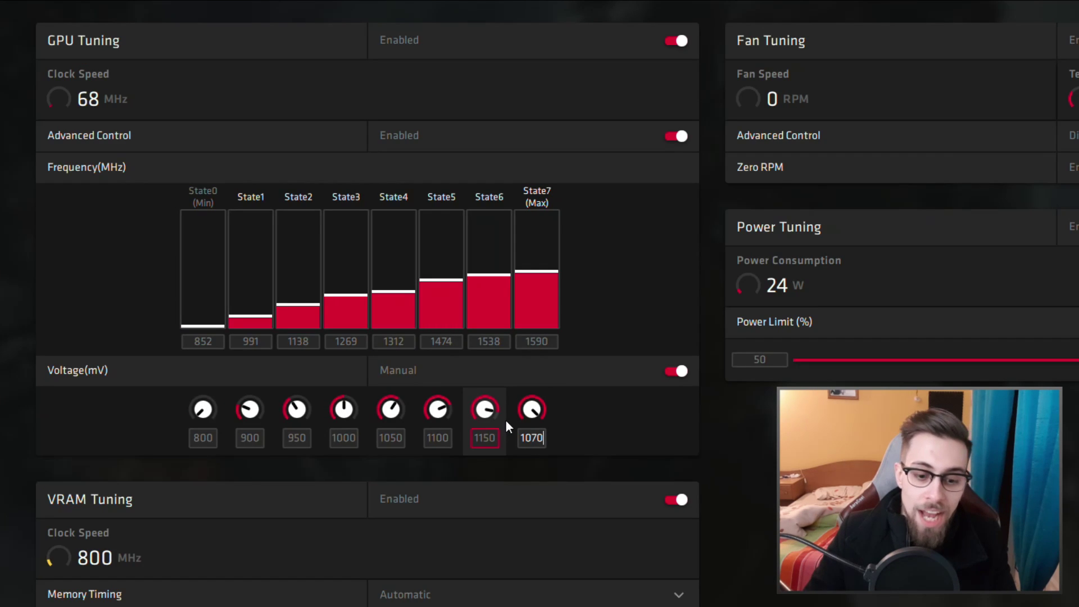
pyautogui.press('Return')
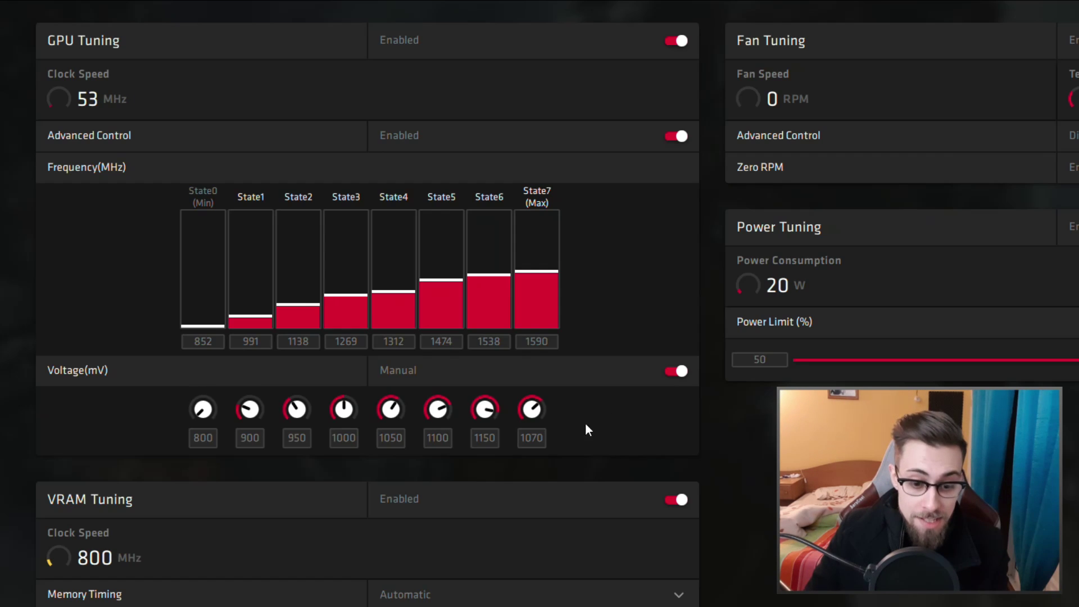
# Step: Set the GPU's State7 maximum frequency to 1662 MHz
pyautogui.moveTo(548, 341); pyautogui.dragTo(513, 343)
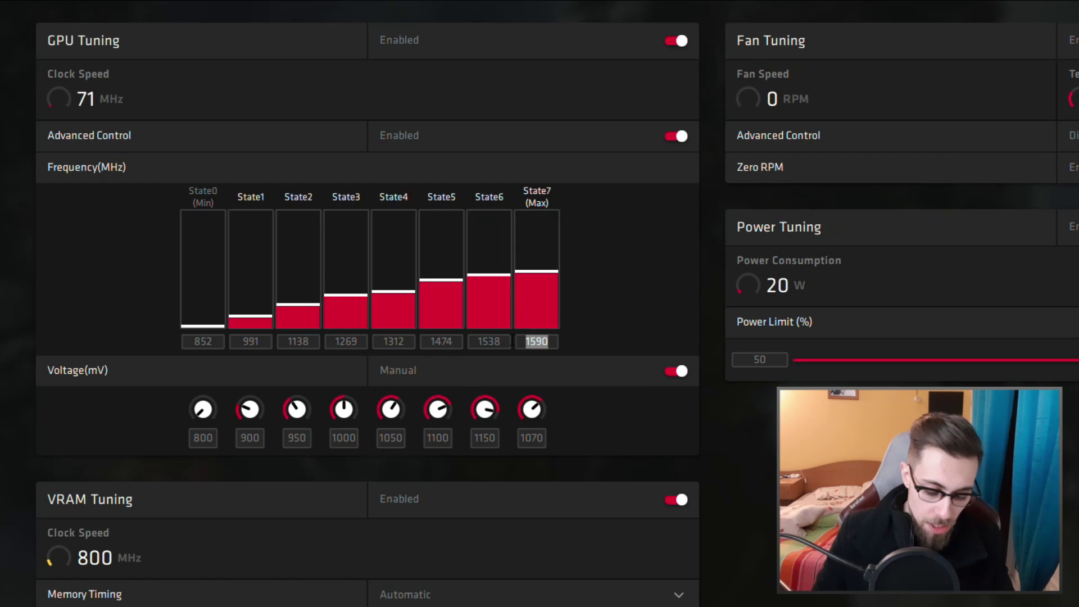
pyautogui.write('1662')
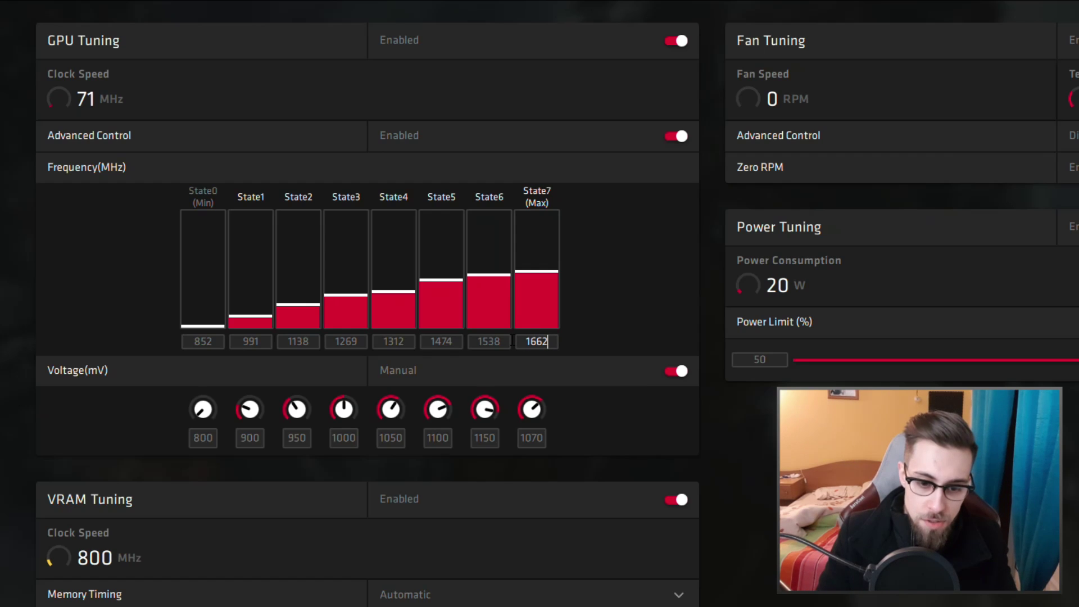
pyautogui.press('Return')
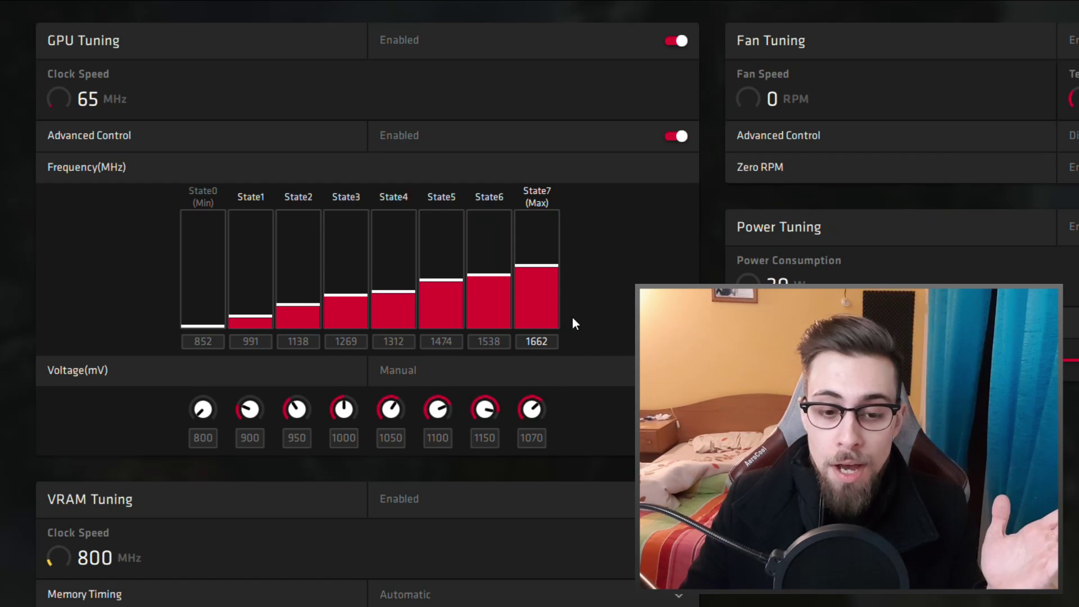
pyautogui.click(615, 276)
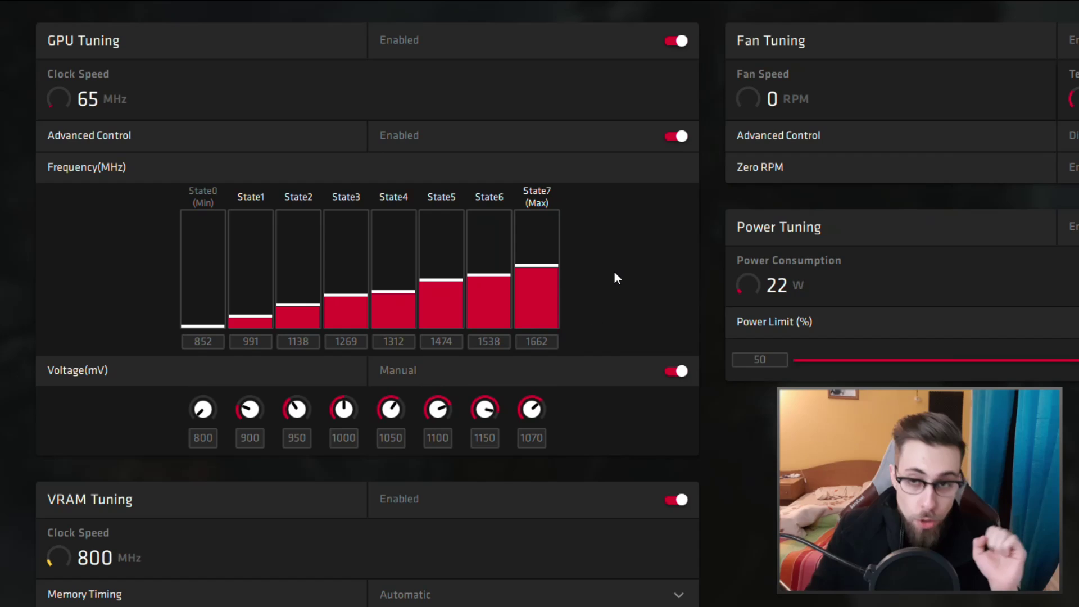
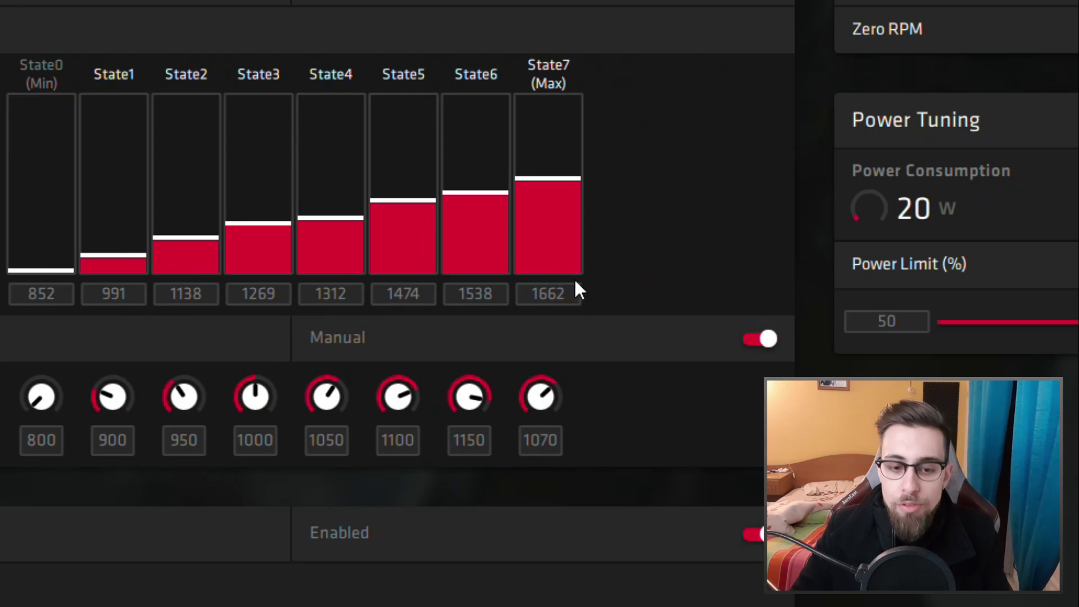
# Step: Try 1080 mV as the GPU's State7 voltage and return it to 1070 mV
pyautogui.doubleClick(524, 430)
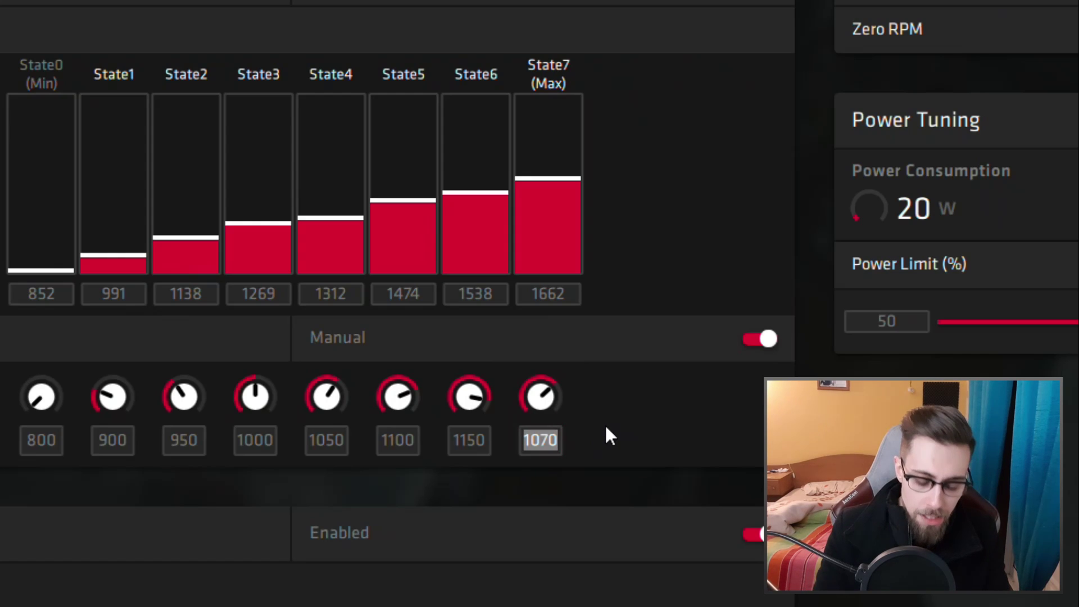
pyautogui.write('1080')
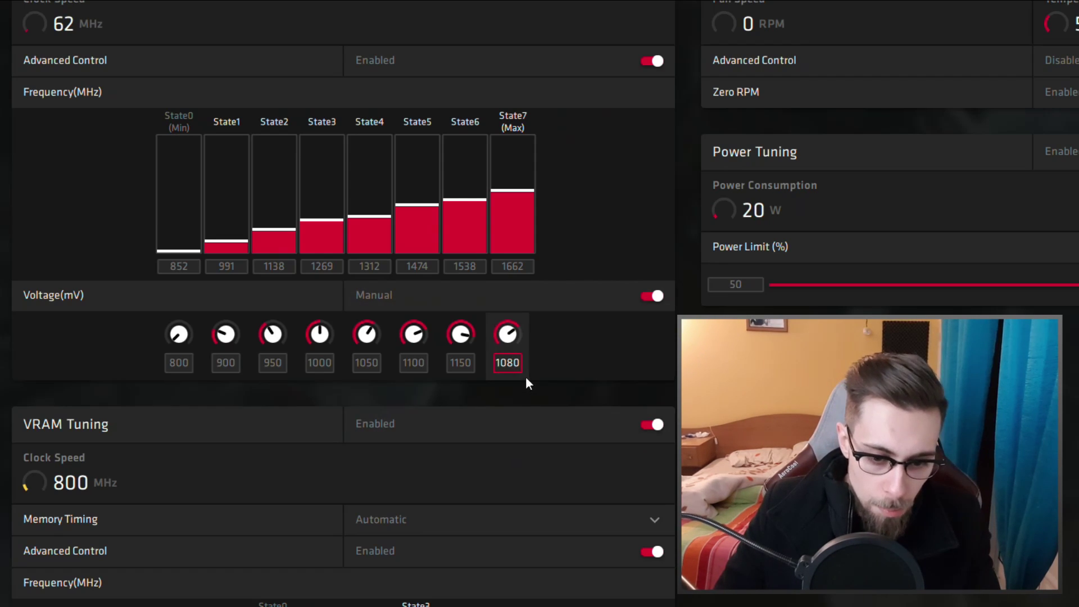
pyautogui.press('BackSpace')
pyautogui.write('7')
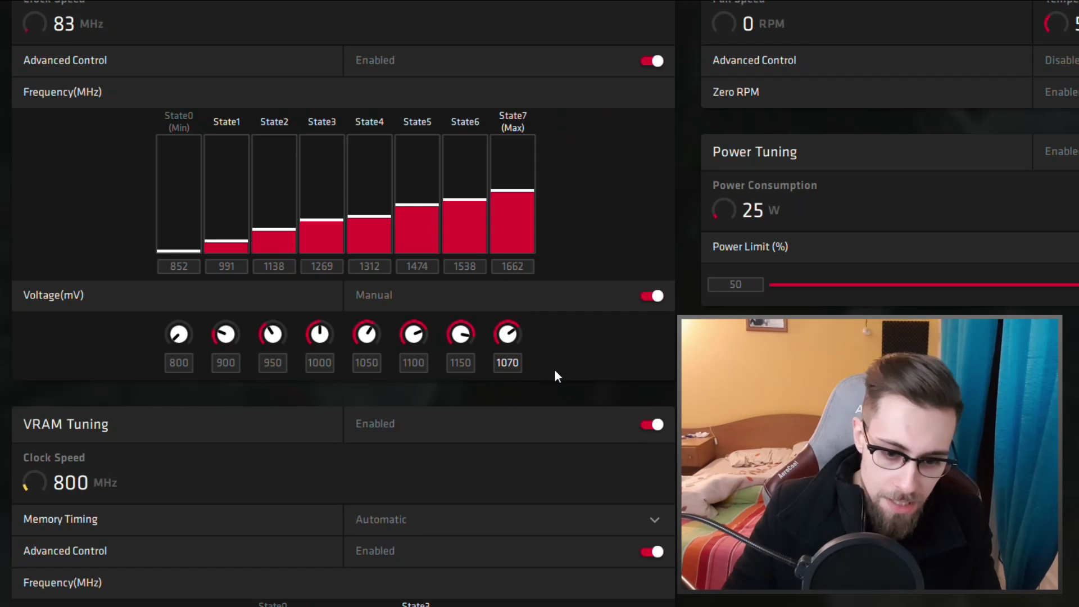
pyautogui.press('Right')
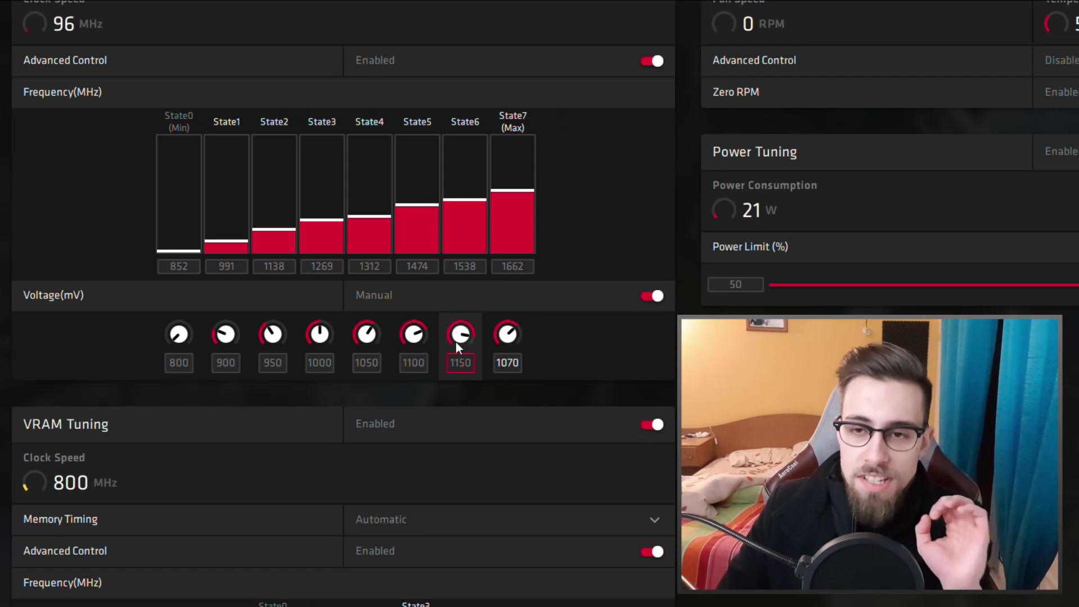
pyautogui.doubleClick(499, 266)
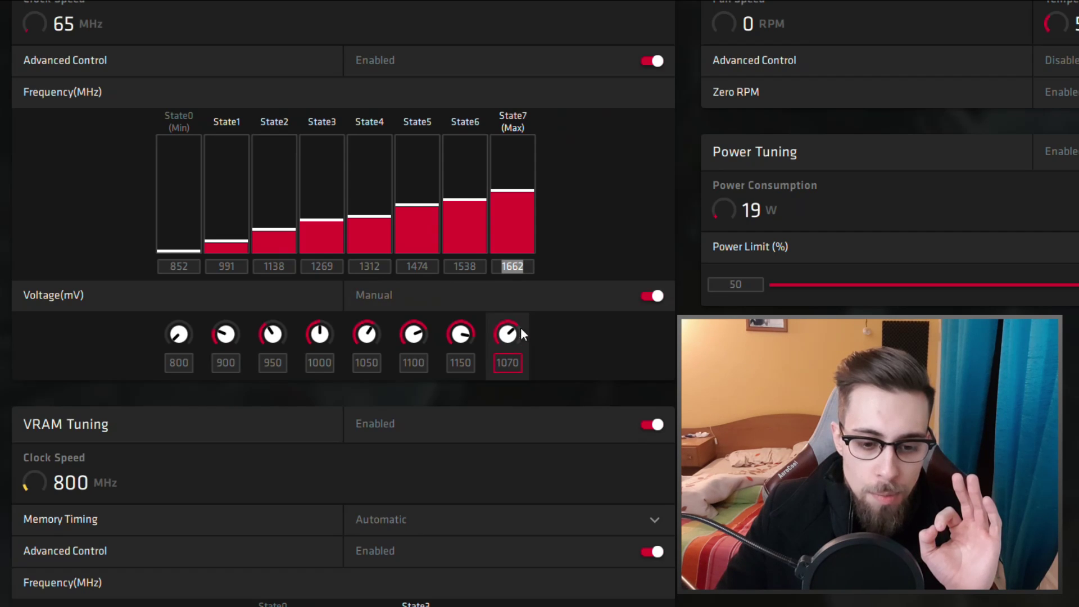
pyautogui.doubleClick(499, 360)
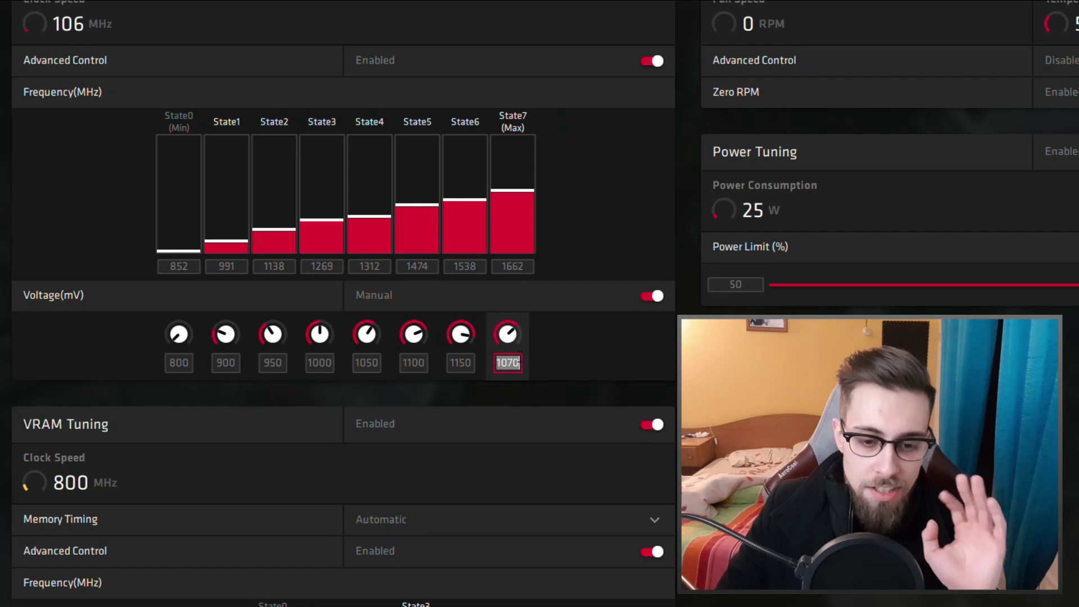
pyautogui.click(581, 223)
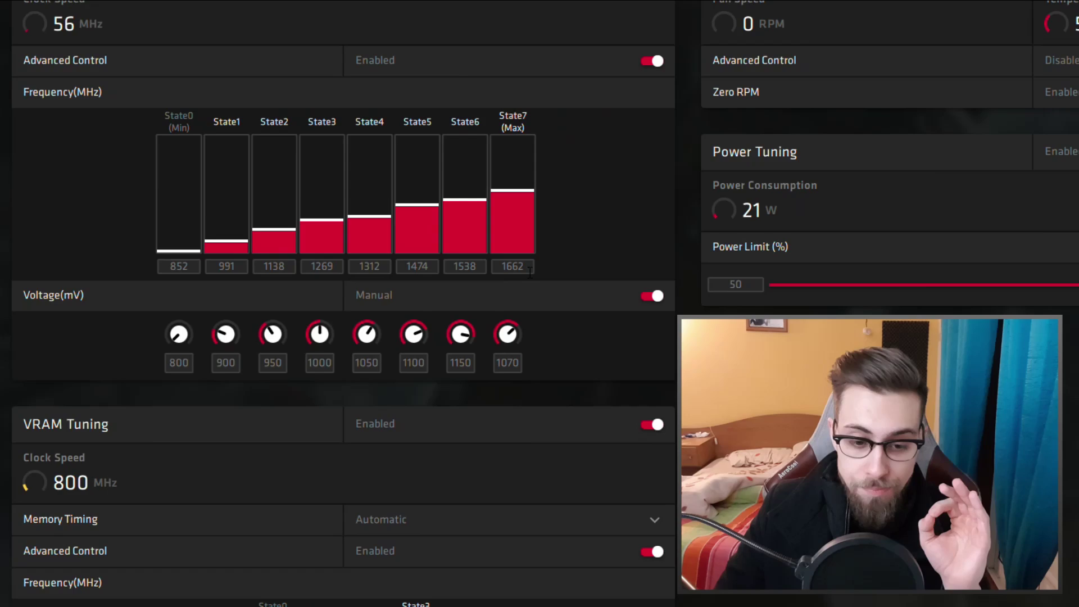
pyautogui.scroll(-3, 529, 272)
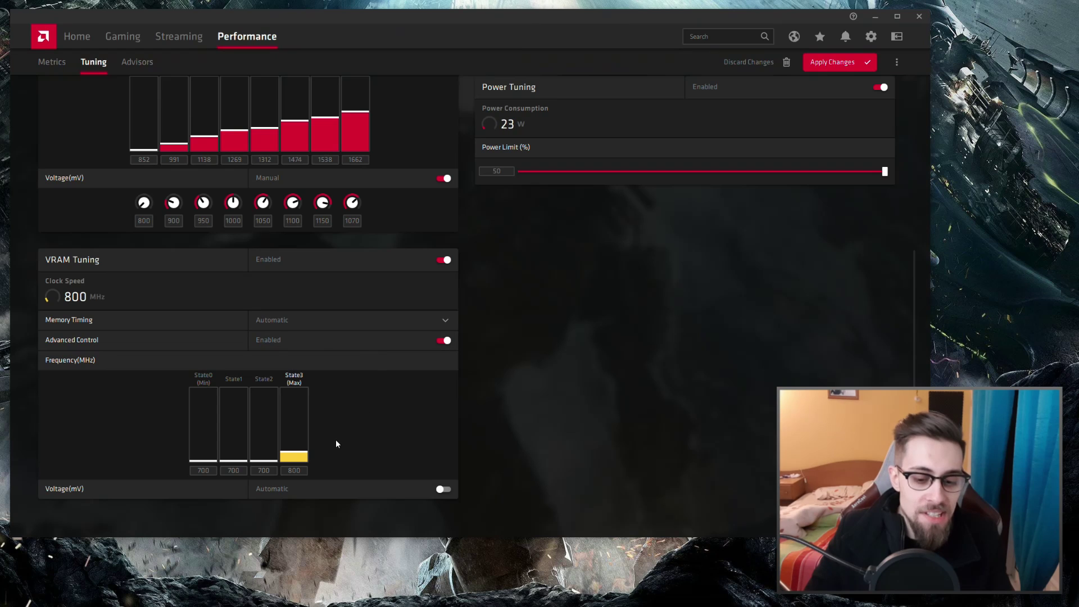
# Step: Switch the VRAM voltage control to Manual and set the VRAM's State3 maximum frequency to 920 MHz
pyautogui.click(444, 489)
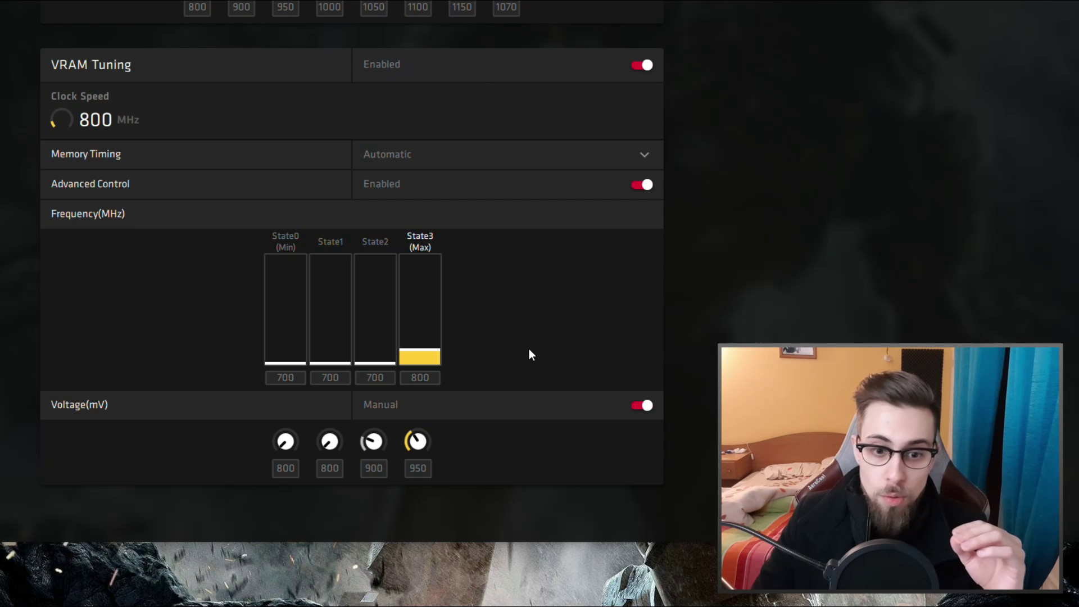
pyautogui.scroll(5, 385, 147)
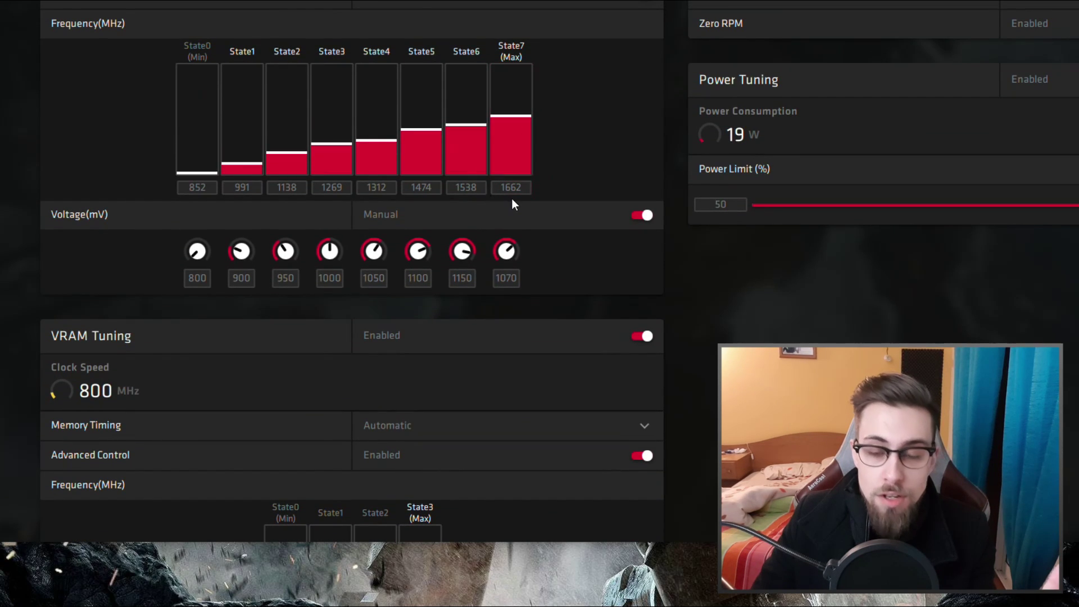
pyautogui.scroll(-5, 500, 241)
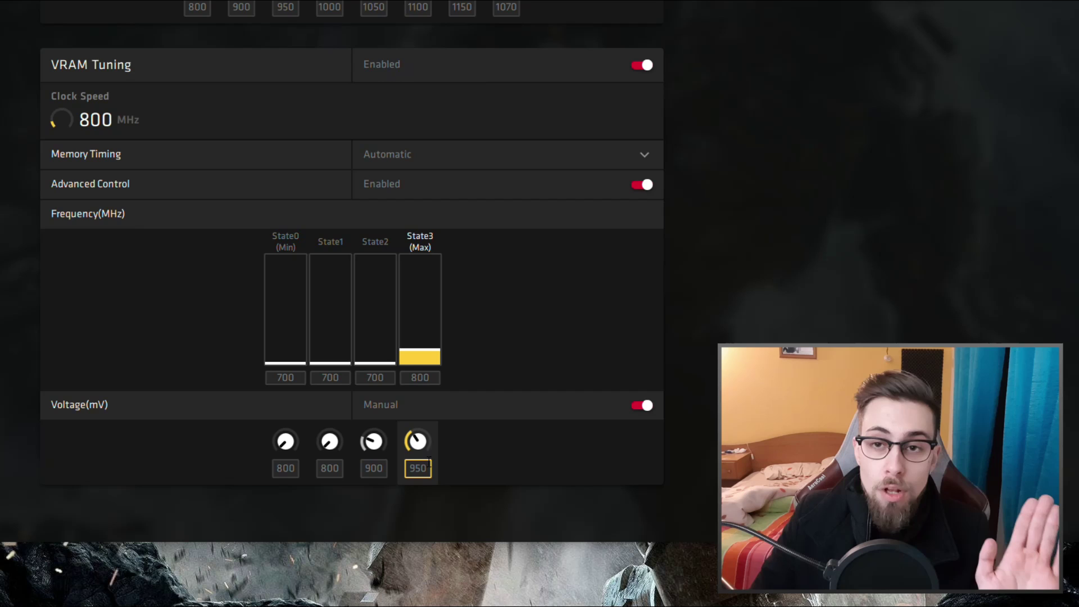
pyautogui.doubleClick(429, 377)
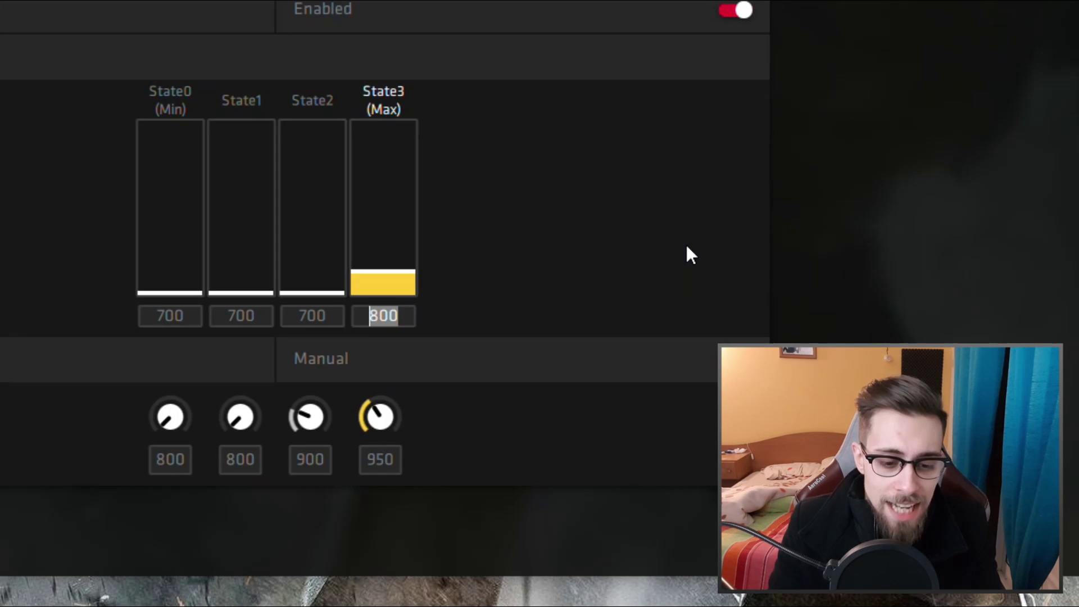
pyautogui.write('920')
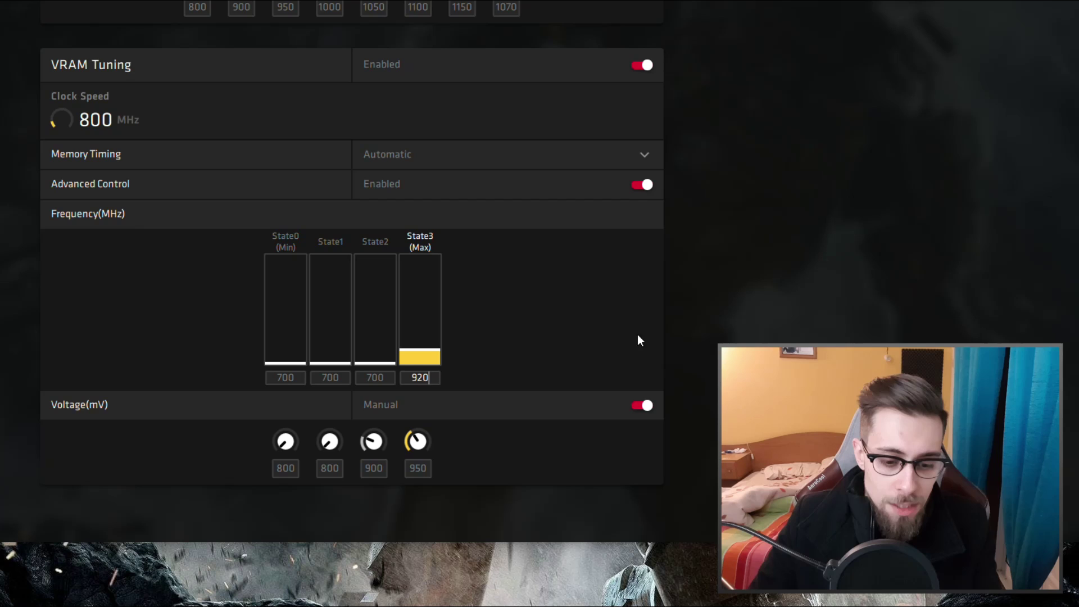
pyautogui.click(376, 460)
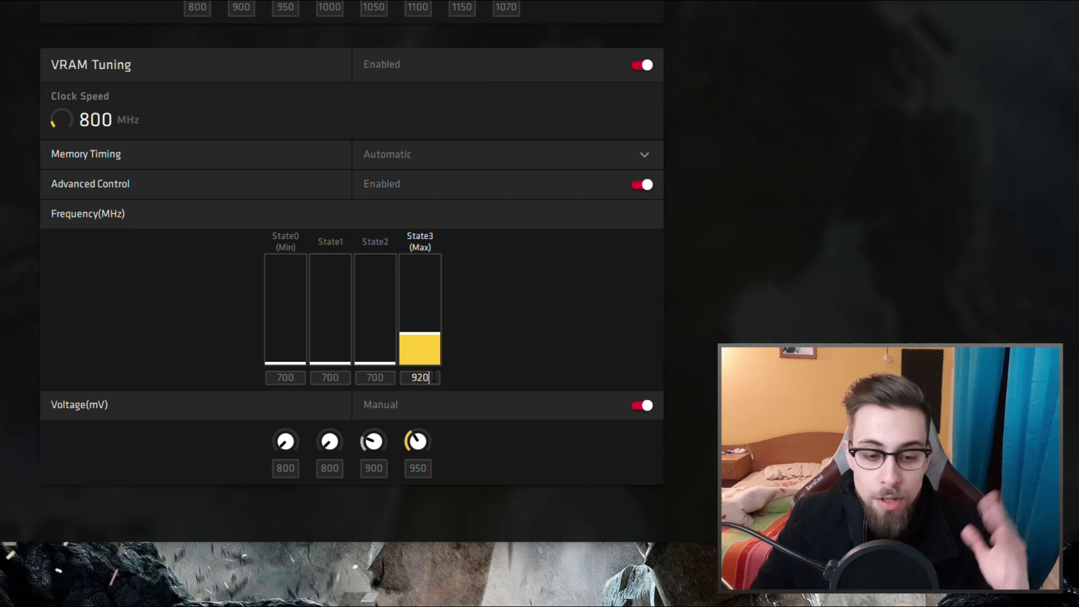
pyautogui.click(436, 378)
pyautogui.moveTo(436, 378); pyautogui.dragTo(408, 378)
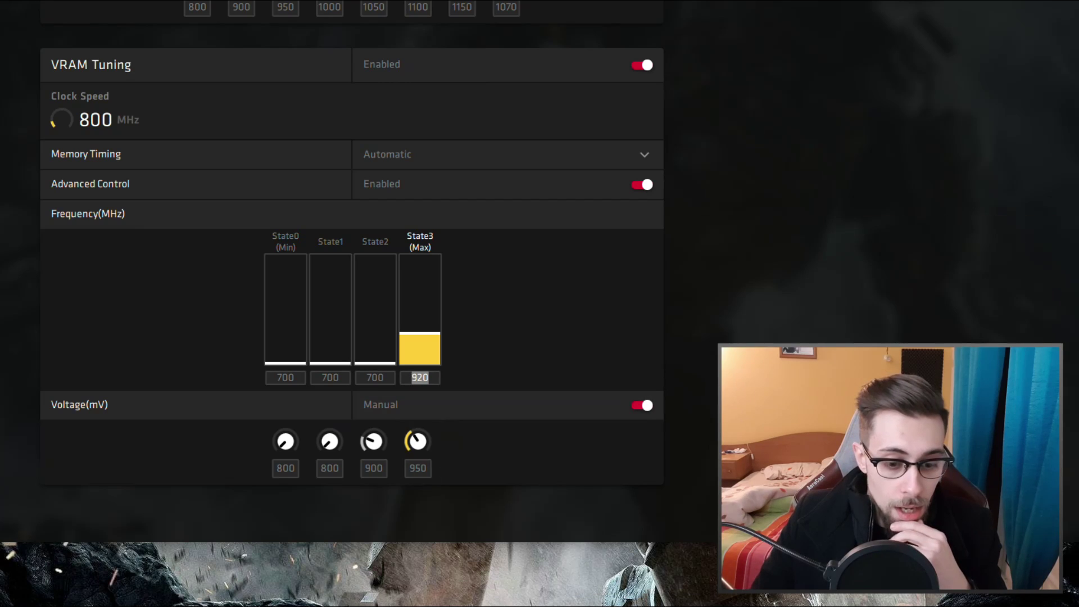
pyautogui.moveTo(436, 374); pyautogui.dragTo(401, 383)
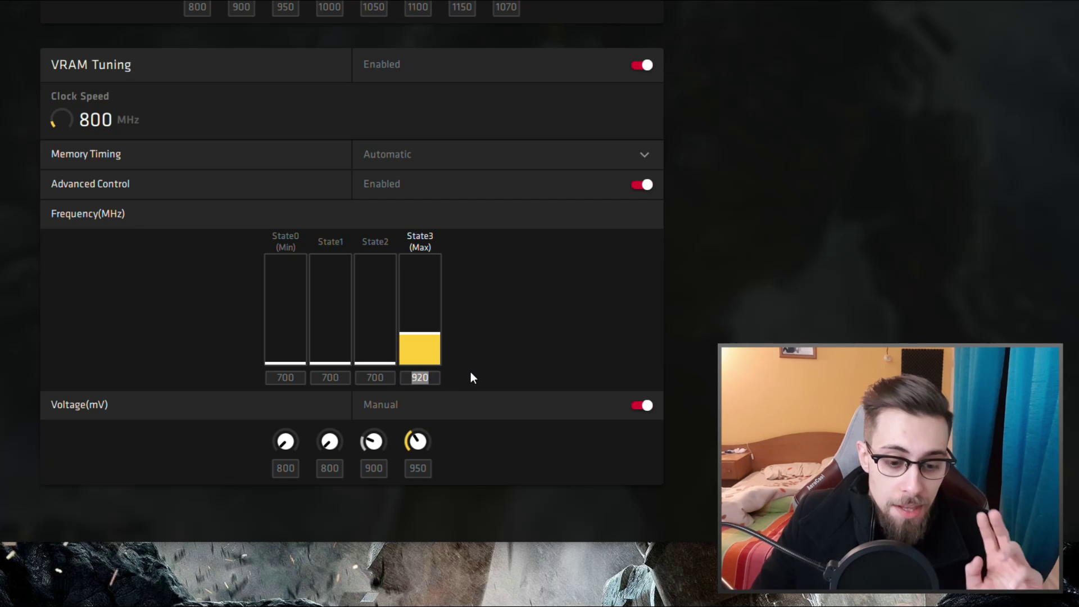
# Step: Set the VRAM's State3 voltage to 1000 mV
pyautogui.click(428, 470)
pyautogui.press('Return')
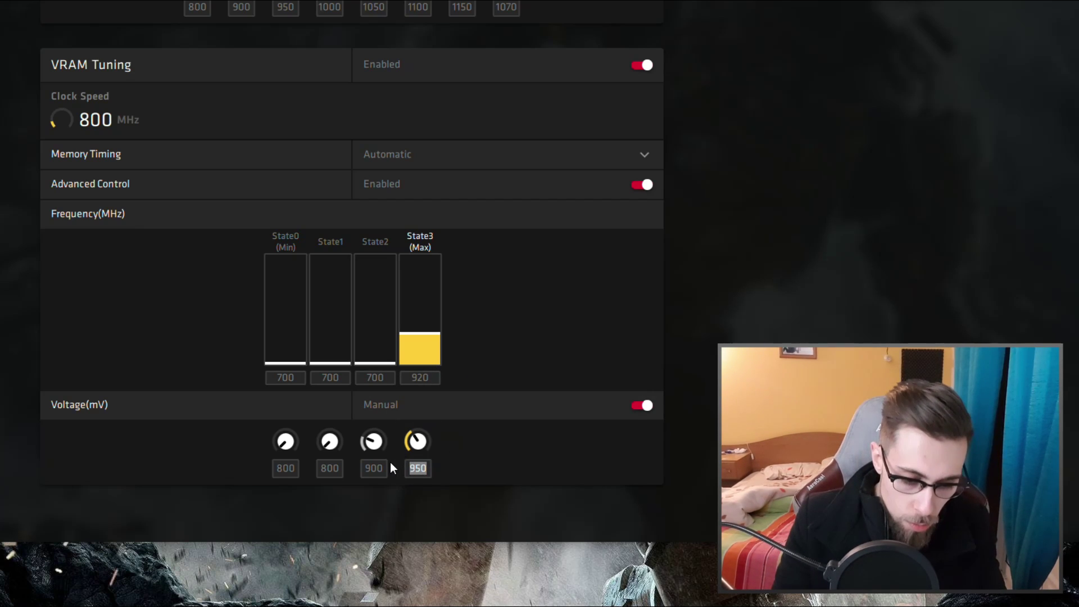
pyautogui.write('1000')
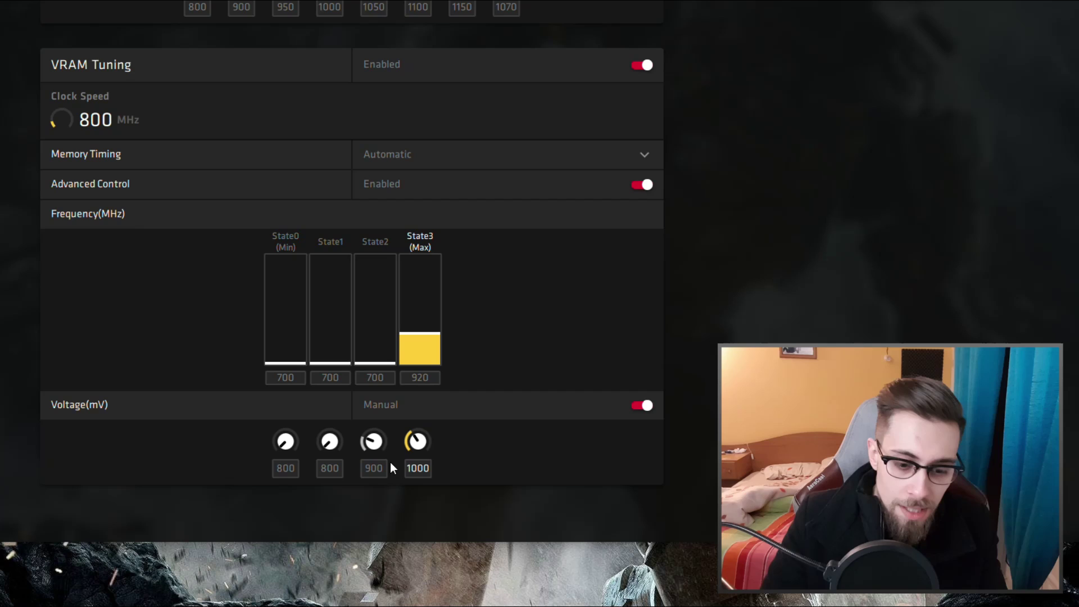
pyautogui.press('Return')
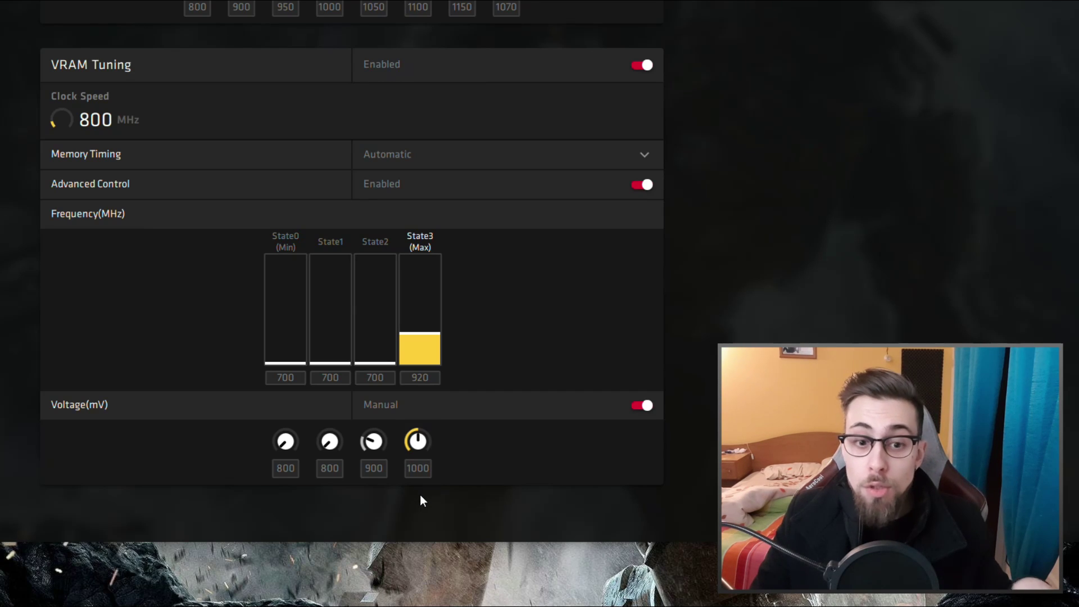
# Step: Try 1100 mV as the VRAM's State3 voltage and compare it with the GPU's State7 voltage
pyautogui.click(411, 474)
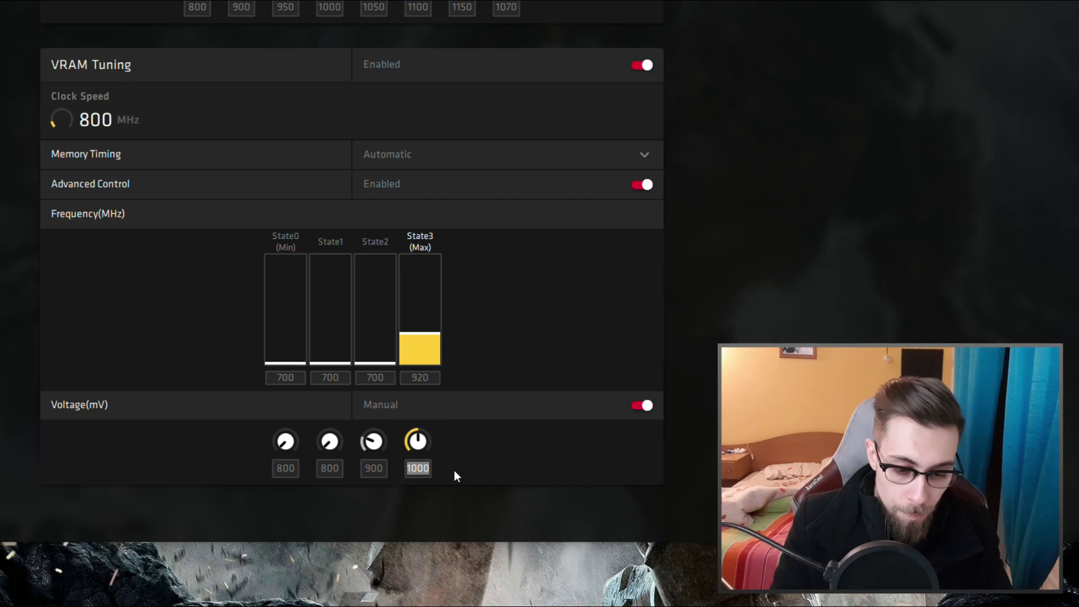
pyautogui.write('1100')
pyautogui.press('Return')
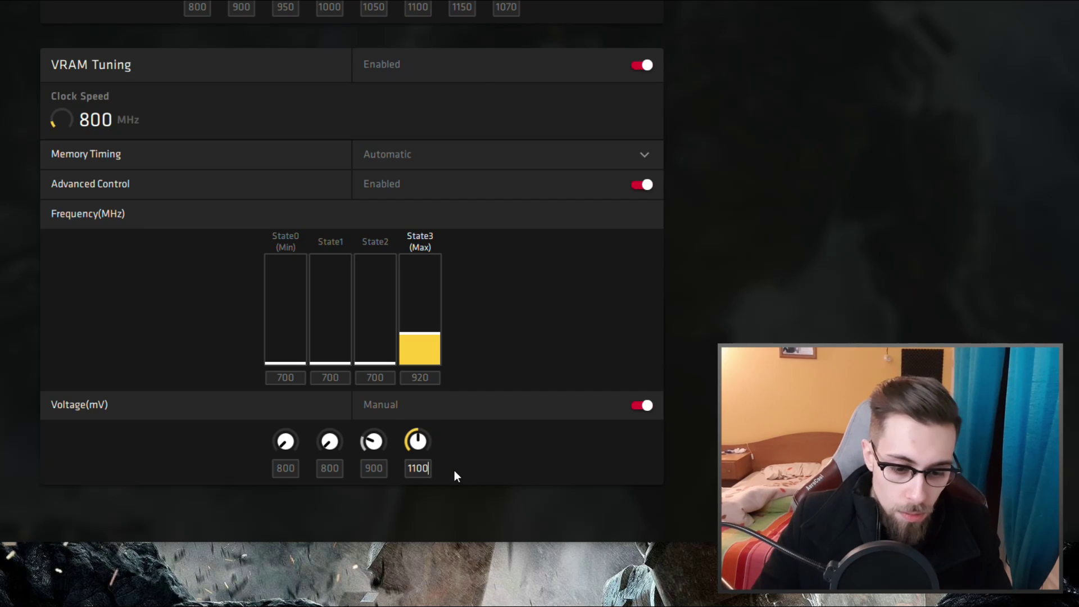
pyautogui.click(412, 475)
pyautogui.click(506, 7)
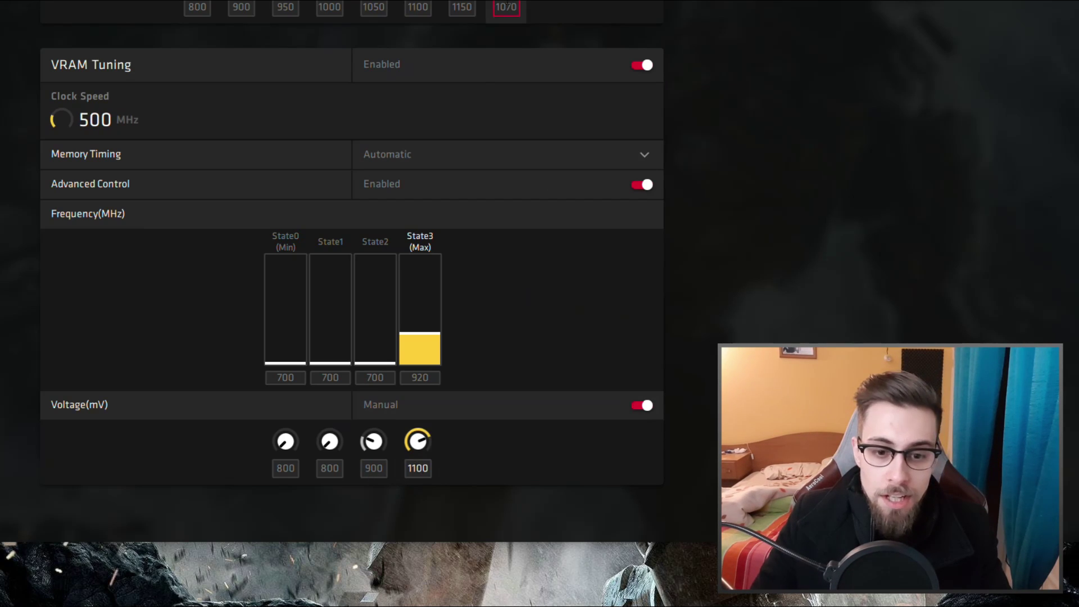
pyautogui.scroll(5, 513, 8)
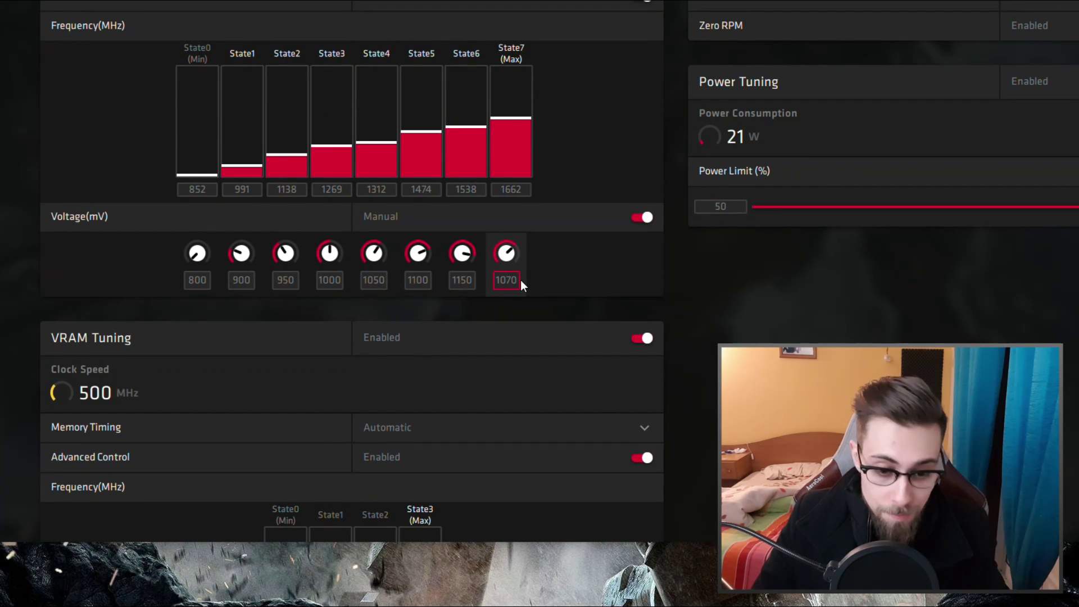
pyautogui.scroll(-5, 513, 284)
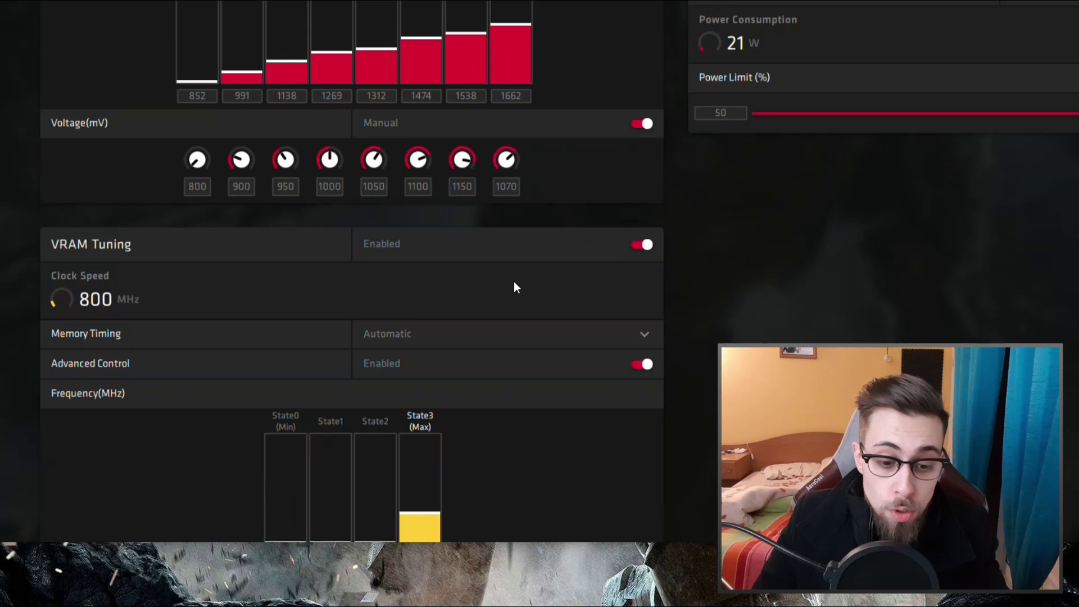
# Step: Return the VRAM's State3 voltage to 1000 mV
pyautogui.click(408, 467)
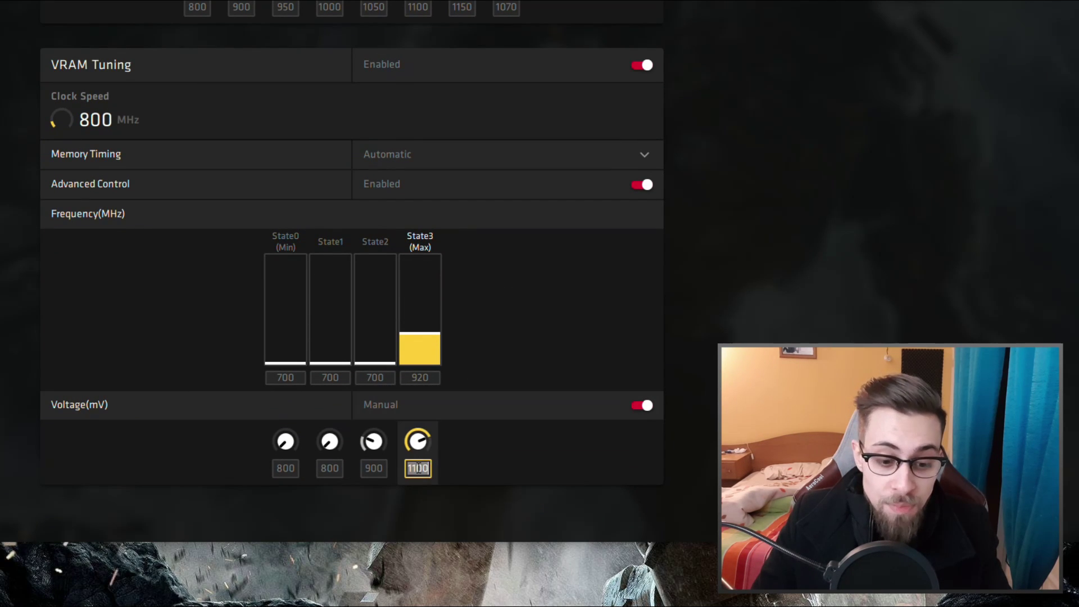
pyautogui.moveTo(406, 469); pyautogui.dragTo(437, 477)
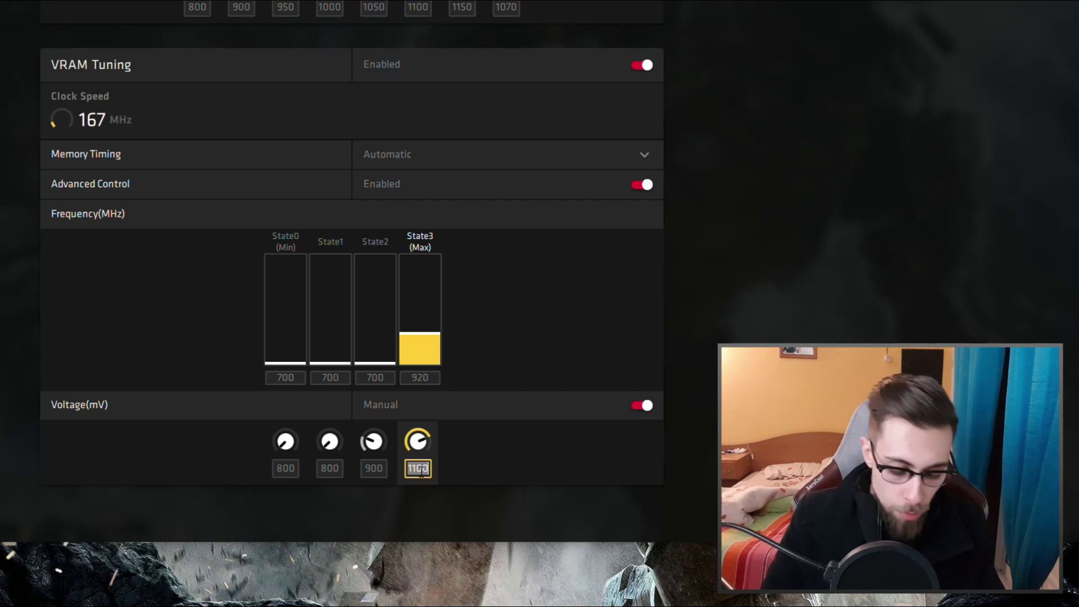
pyautogui.write('1000')
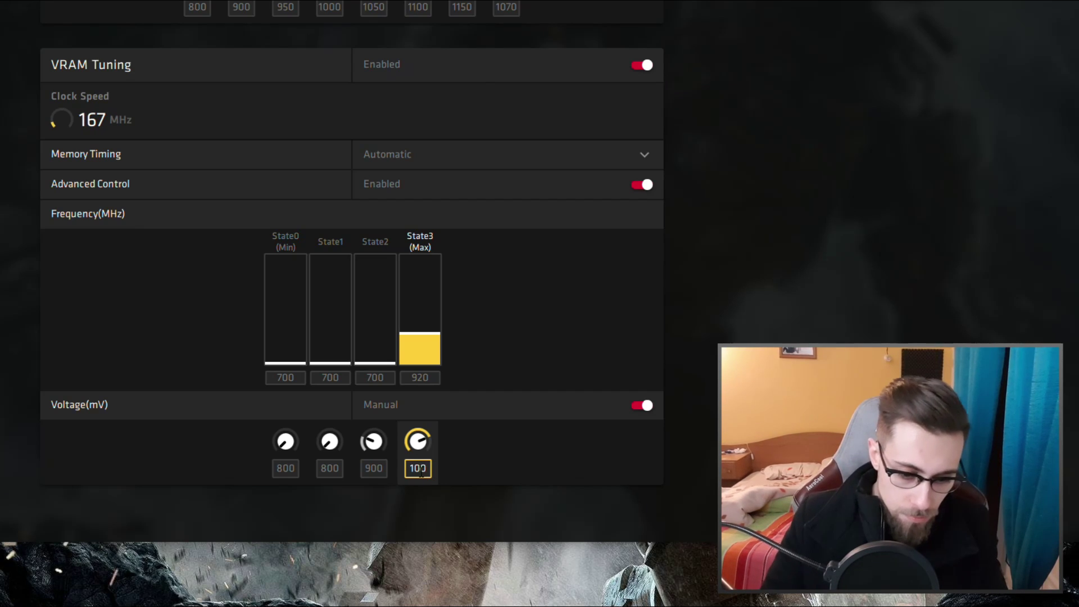
pyautogui.press('Return')
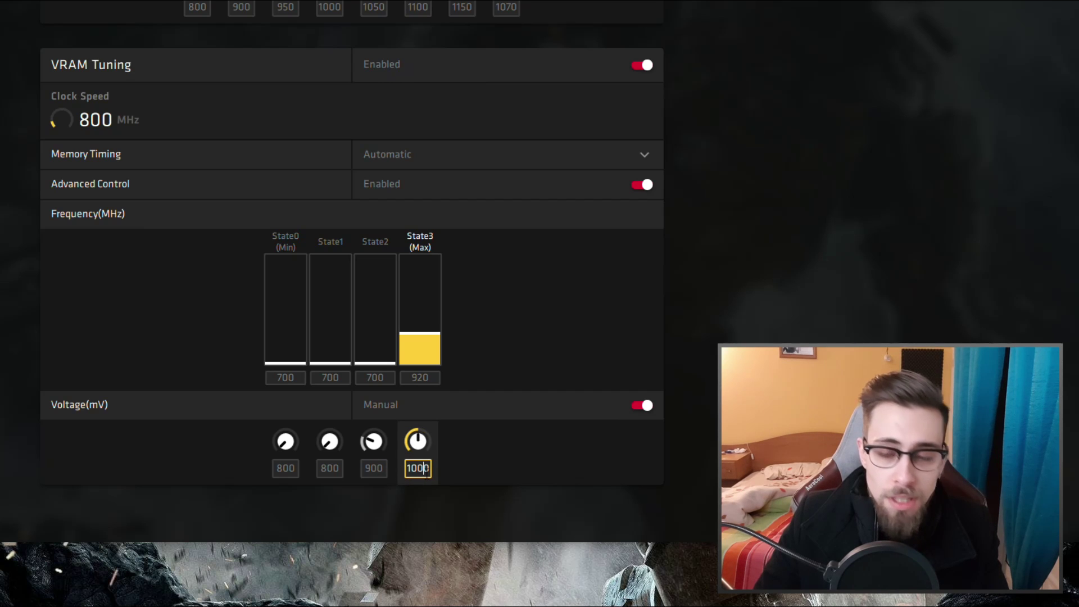
pyautogui.click(428, 484)
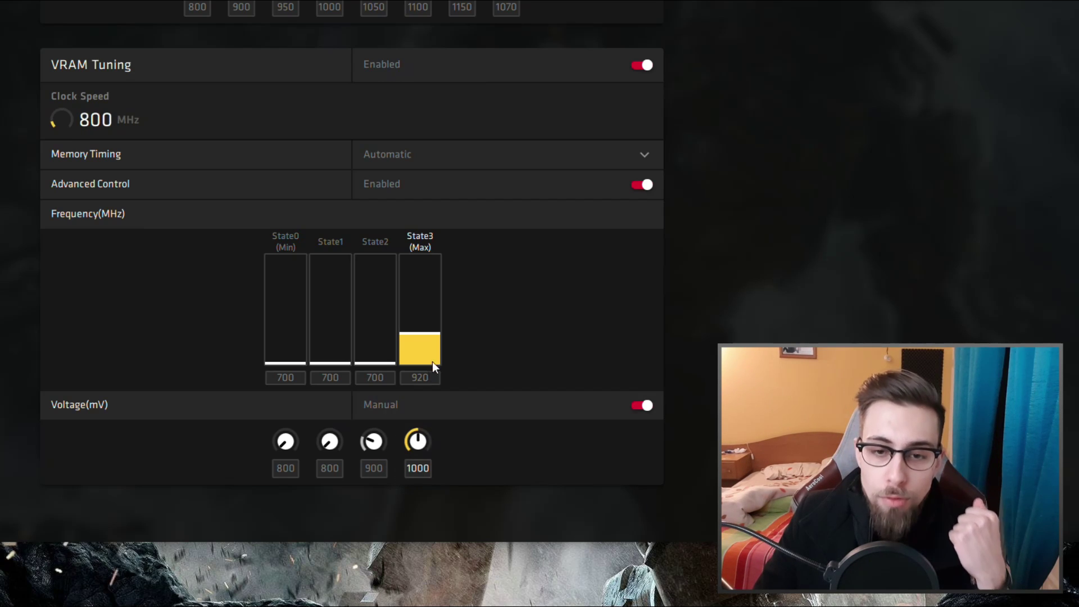
# Step: Load the saved tuning profile Best 20.01.3 from the AMD CN folder
pyautogui.scroll(5, 532, 12)
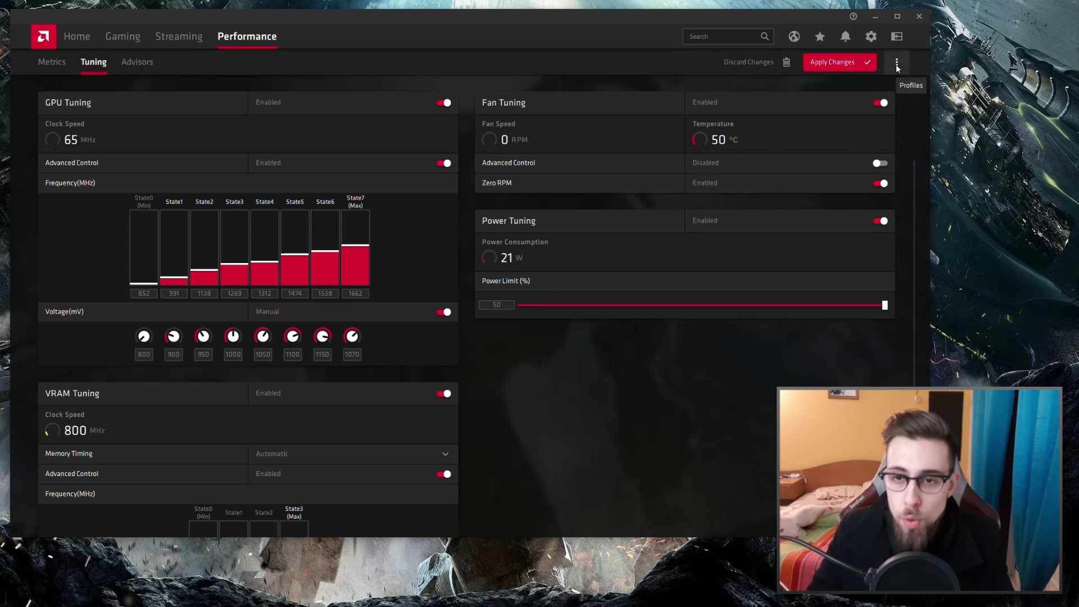
pyautogui.scroll(3, 897, 66)
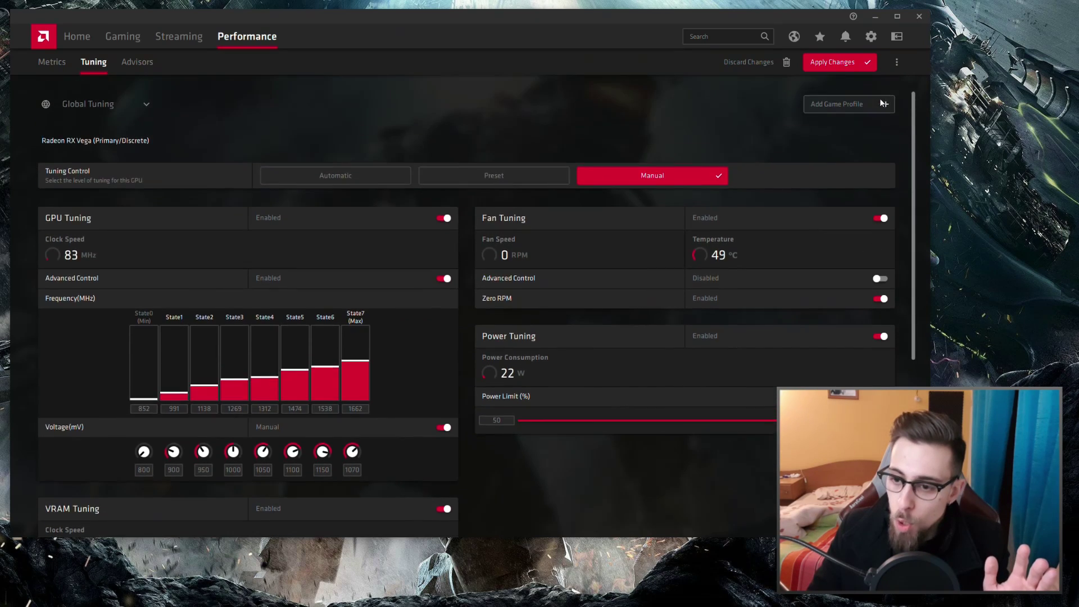
pyautogui.click(897, 63)
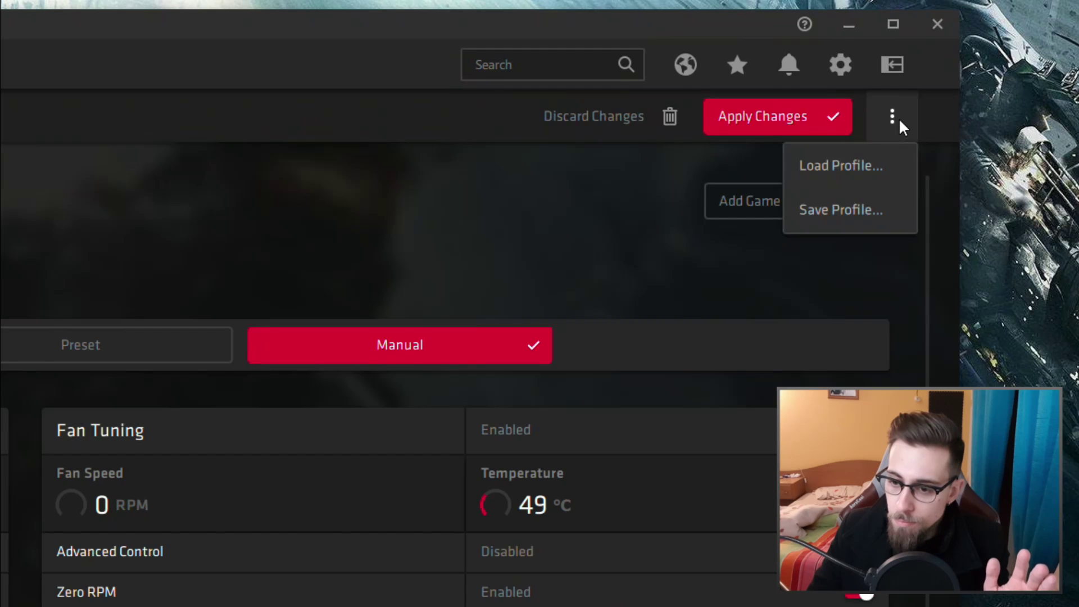
pyautogui.click(845, 157)
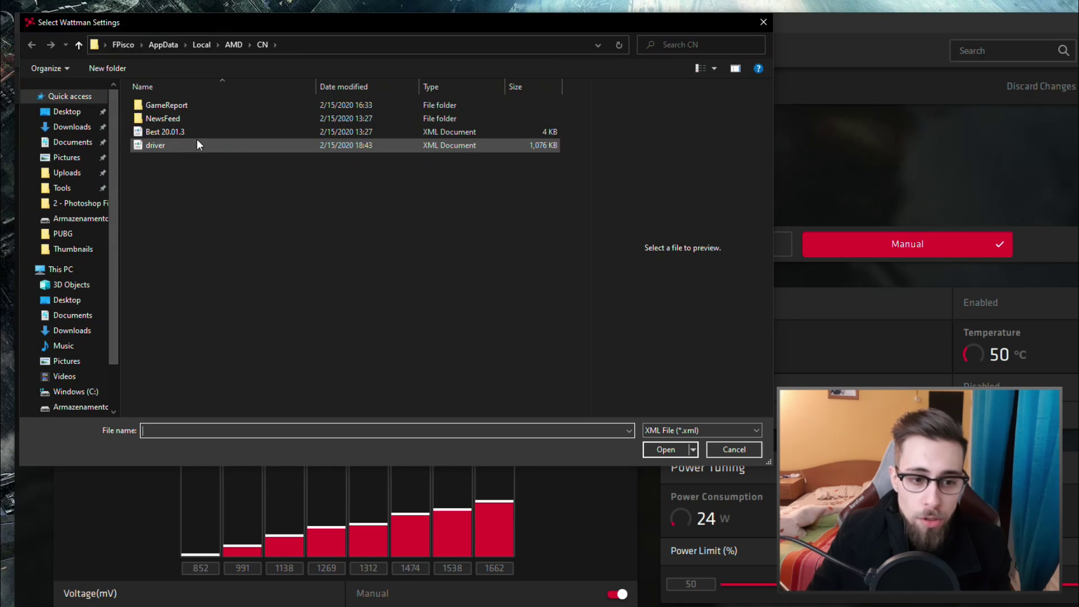
pyautogui.click(181, 133)
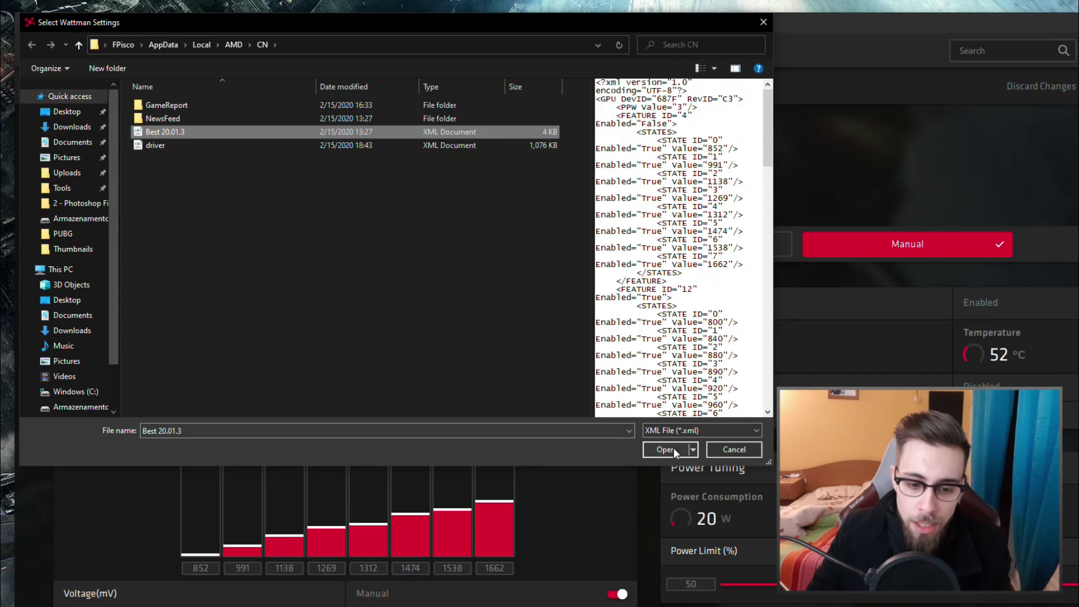
pyautogui.click(666, 449)
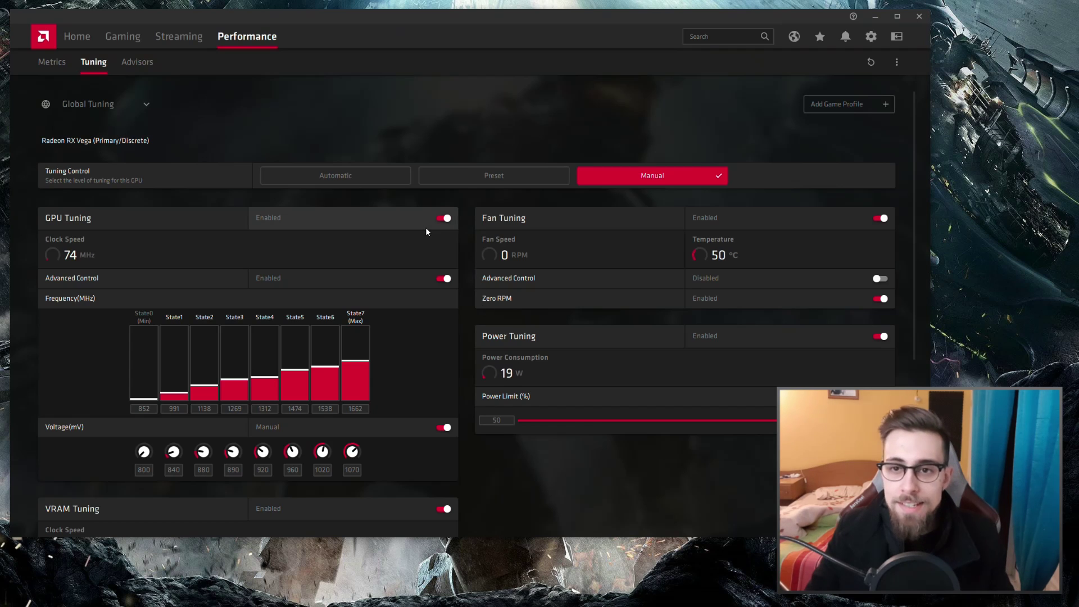
# Step: Review the loaded profile's GPU and VRAM frequencies and voltages and its power limit
pyautogui.scroll(-4, 426, 228)
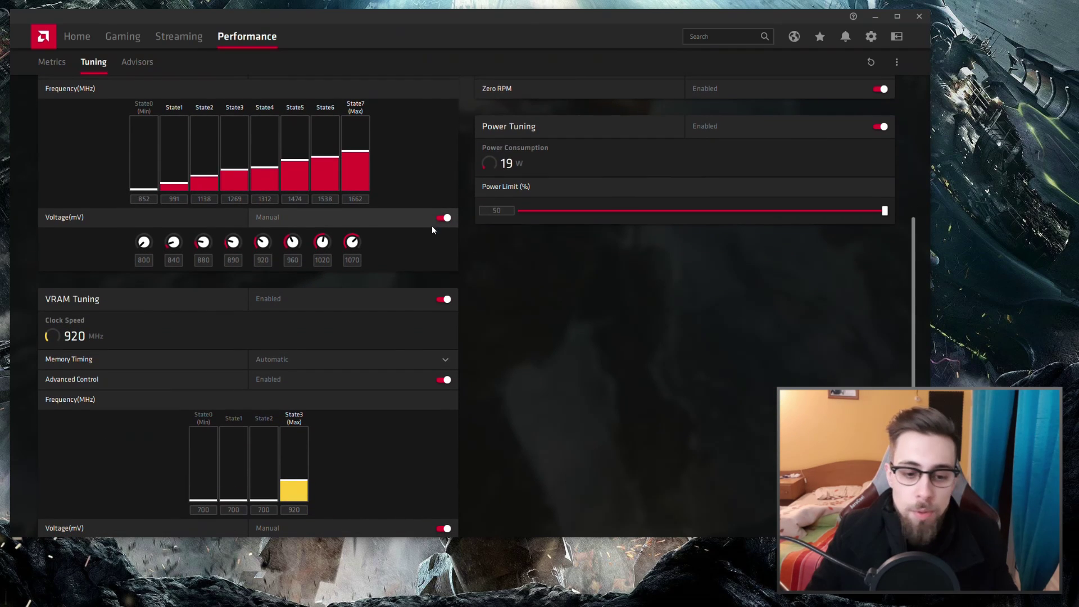
pyautogui.scroll(-2, 373, 269)
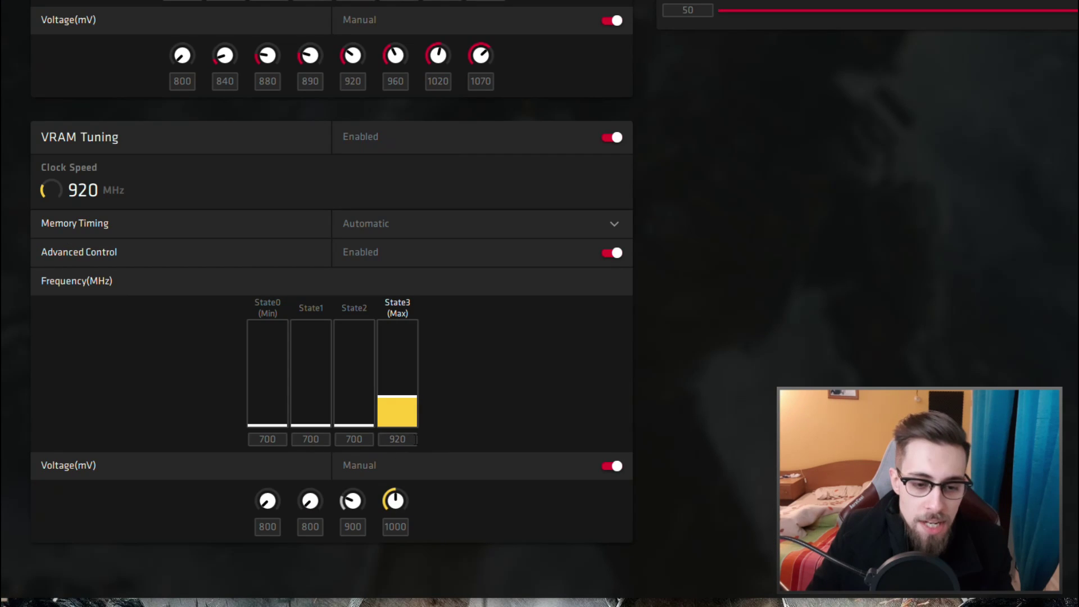
pyautogui.scroll(8, 416, 440)
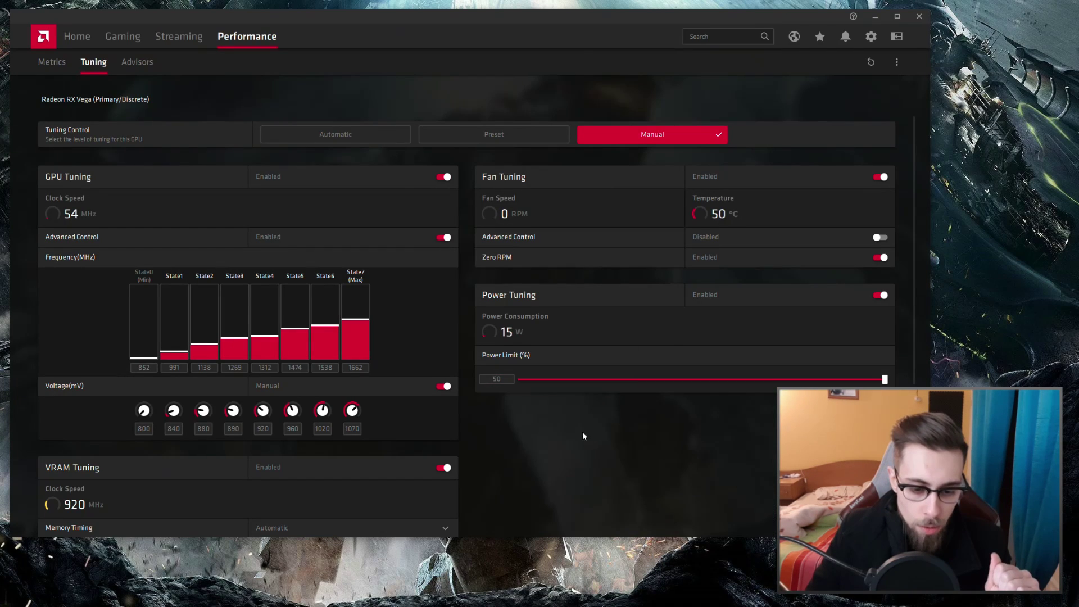
pyautogui.scroll(-3, 583, 436)
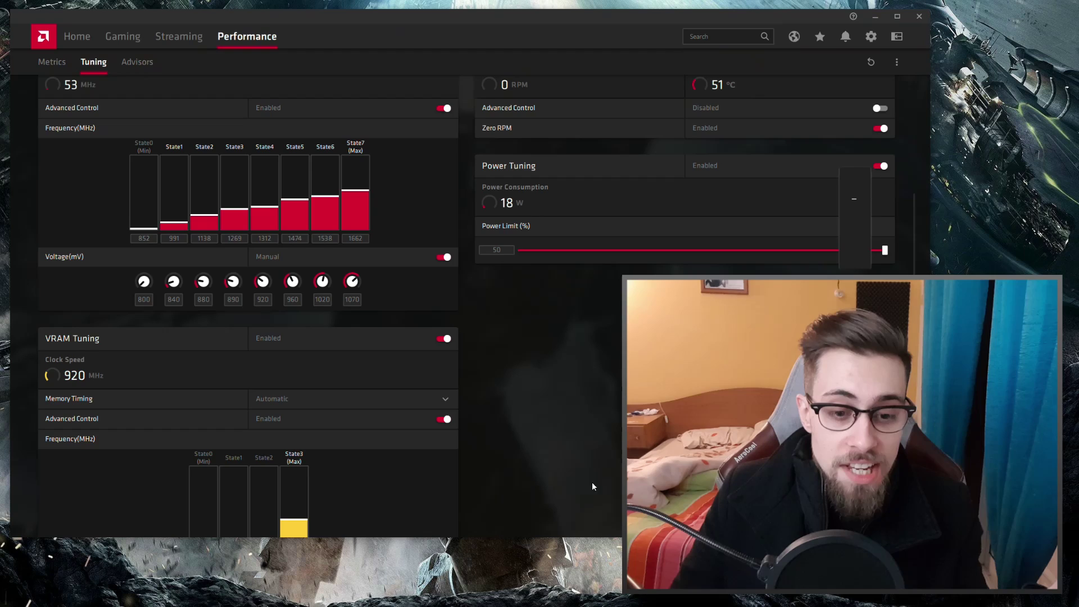
pyautogui.scroll(5, 574, 380)
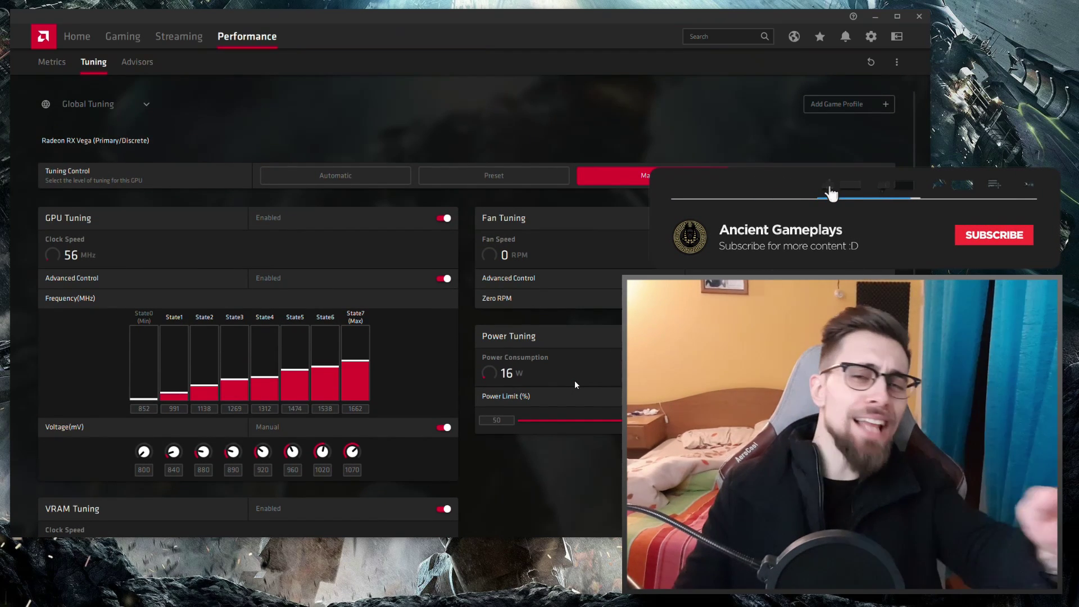